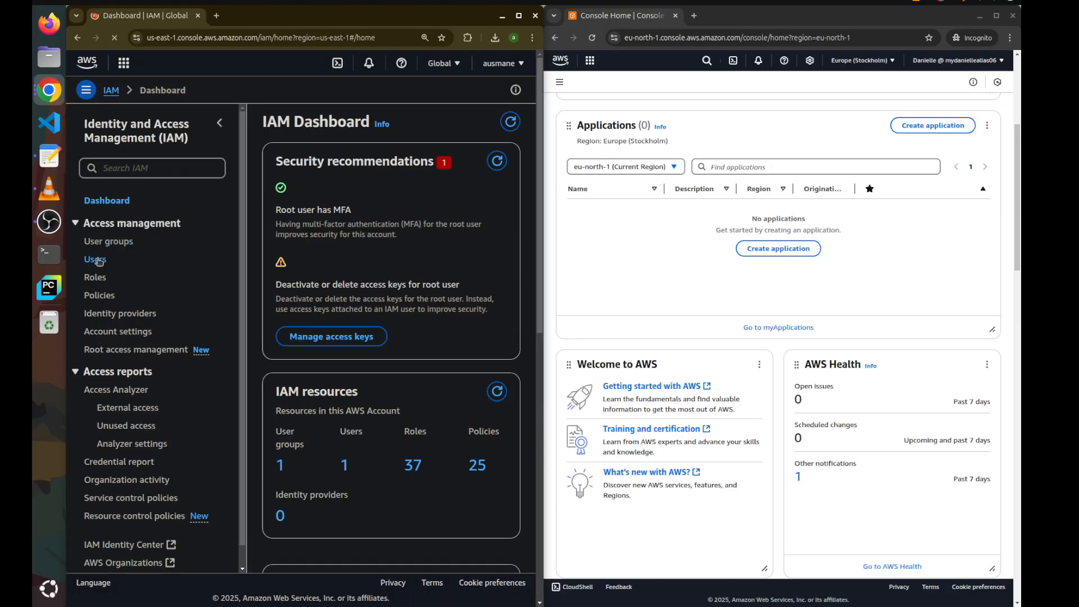
Open the existing IAM user's details in the administrator console and view its group memberships
{"action": "left_click", "coordinate": [95, 259]}
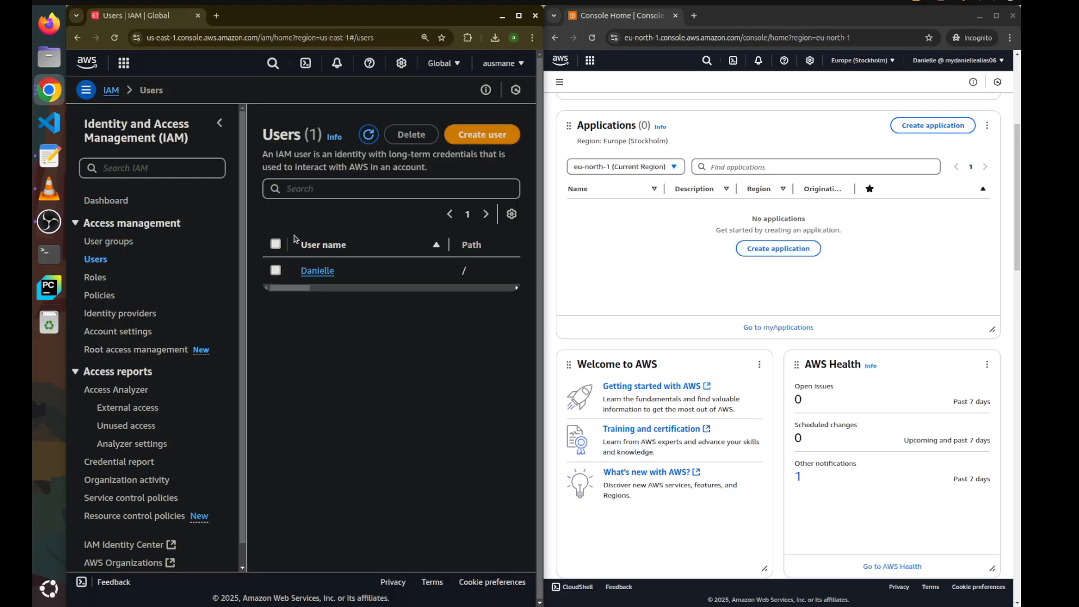
{"action": "left_click", "coordinate": [317, 272]}
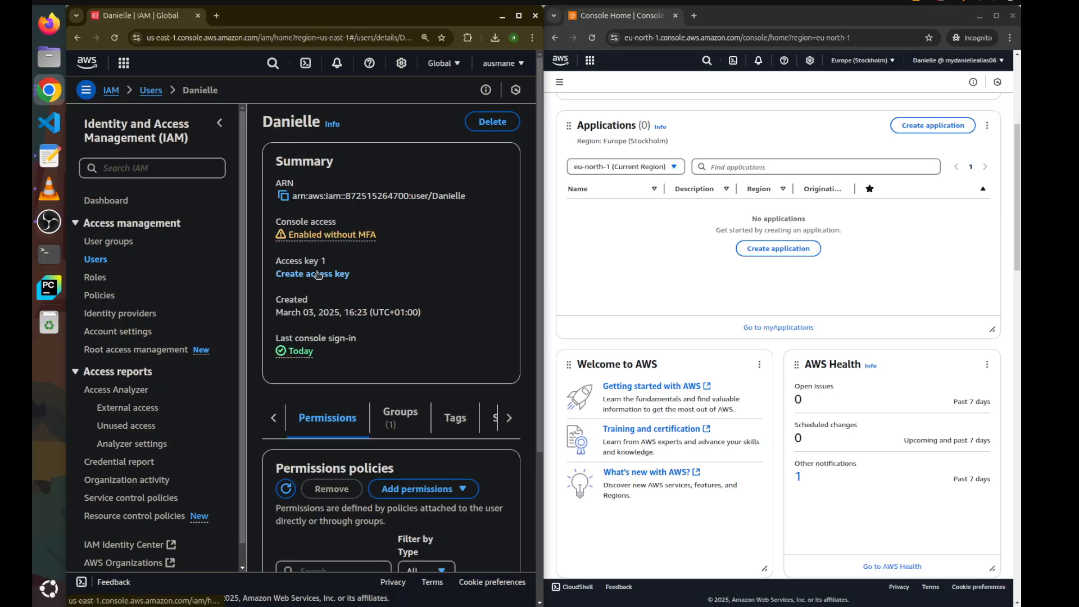
{"action": "left_click", "coordinate": [408, 416]}
{"action": "scroll", "coordinate": [408, 415], "scroll_direction": "down", "scroll_amount": 1}
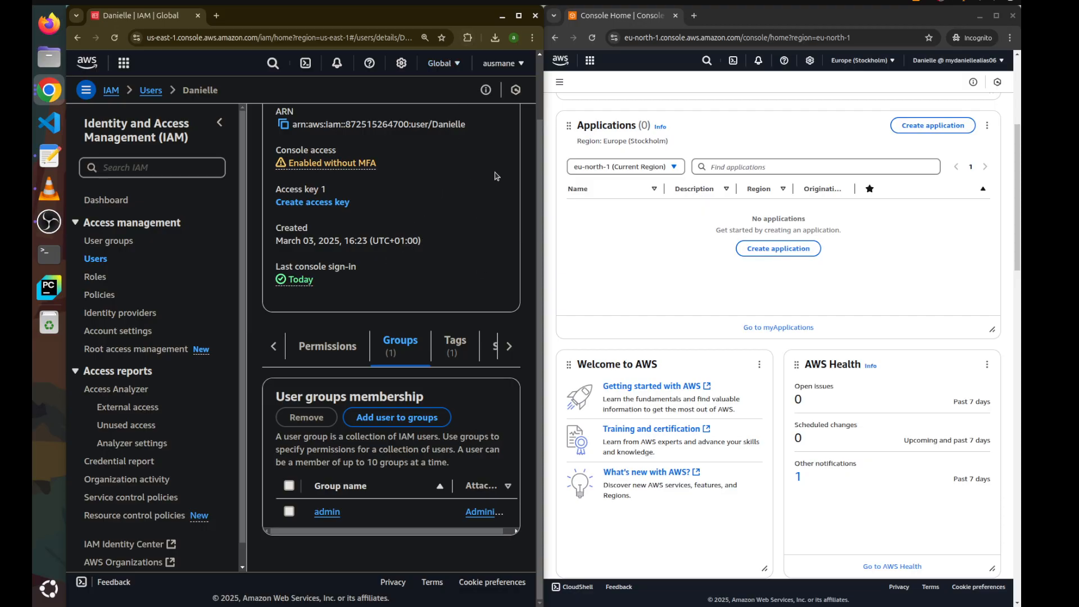
Open the IAM service in the second, incognito console session and browse its users and user groups pages
{"action": "left_click", "coordinate": [707, 61]}
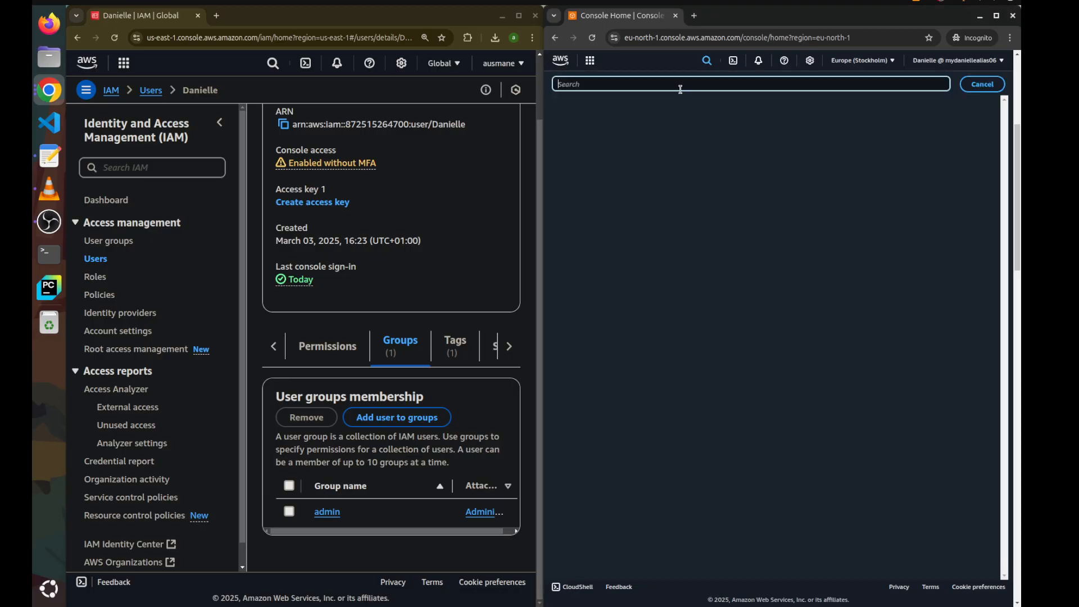
{"action": "type", "text": "iam"}
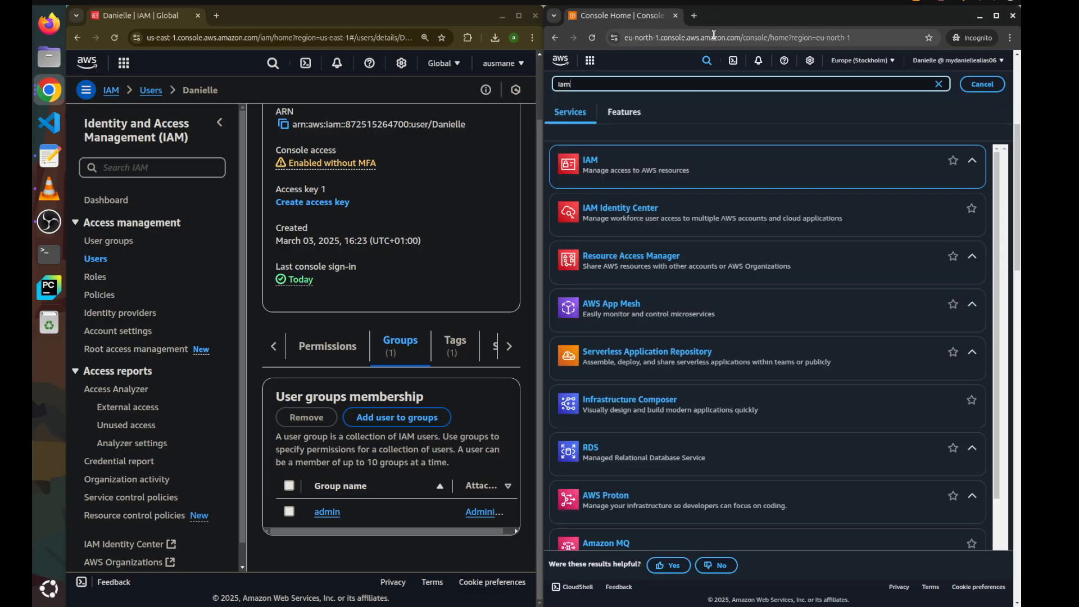
{"action": "left_click", "coordinate": [597, 172]}
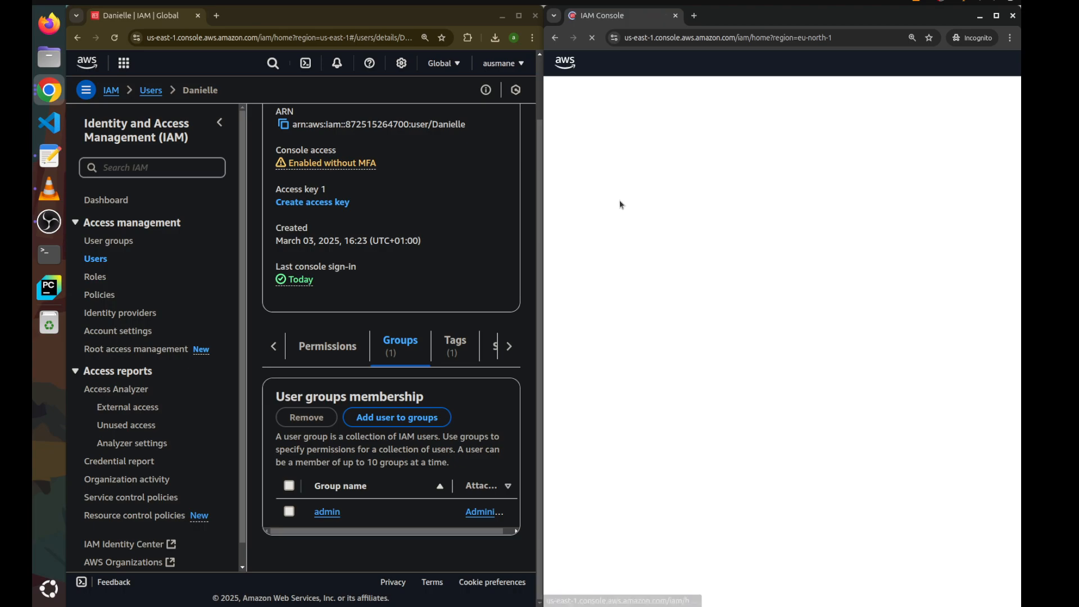
{"action": "left_click", "coordinate": [573, 277]}
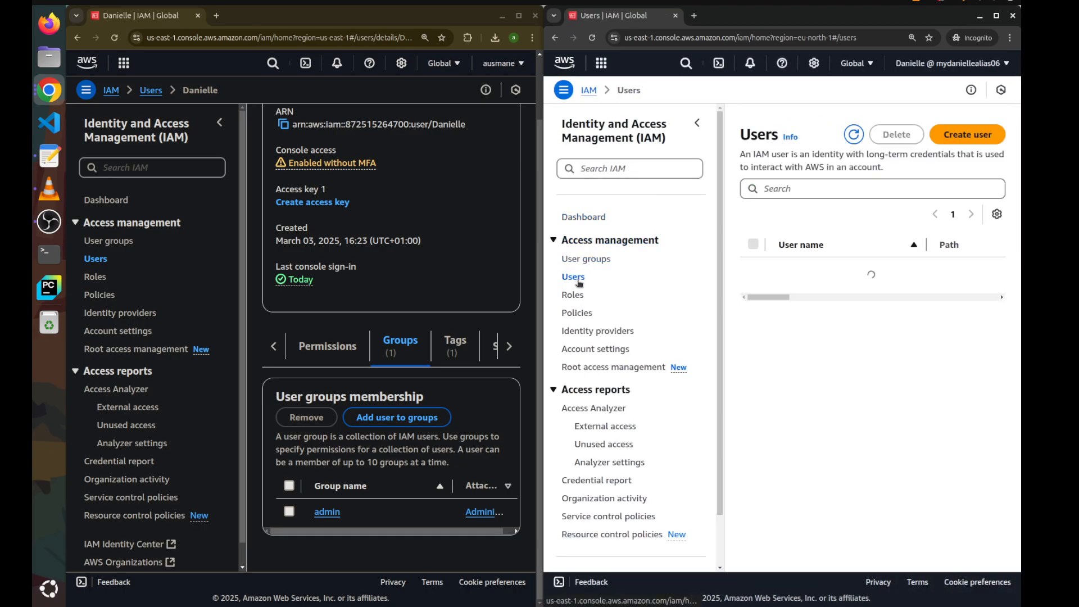
{"action": "left_click", "coordinate": [588, 260]}
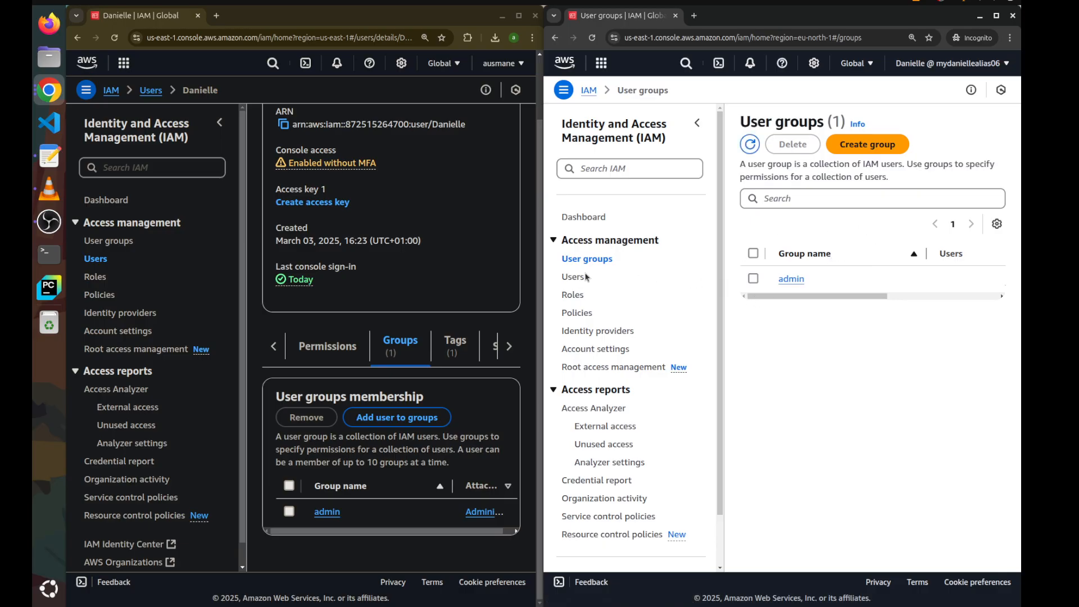
{"action": "left_click", "coordinate": [588, 276]}
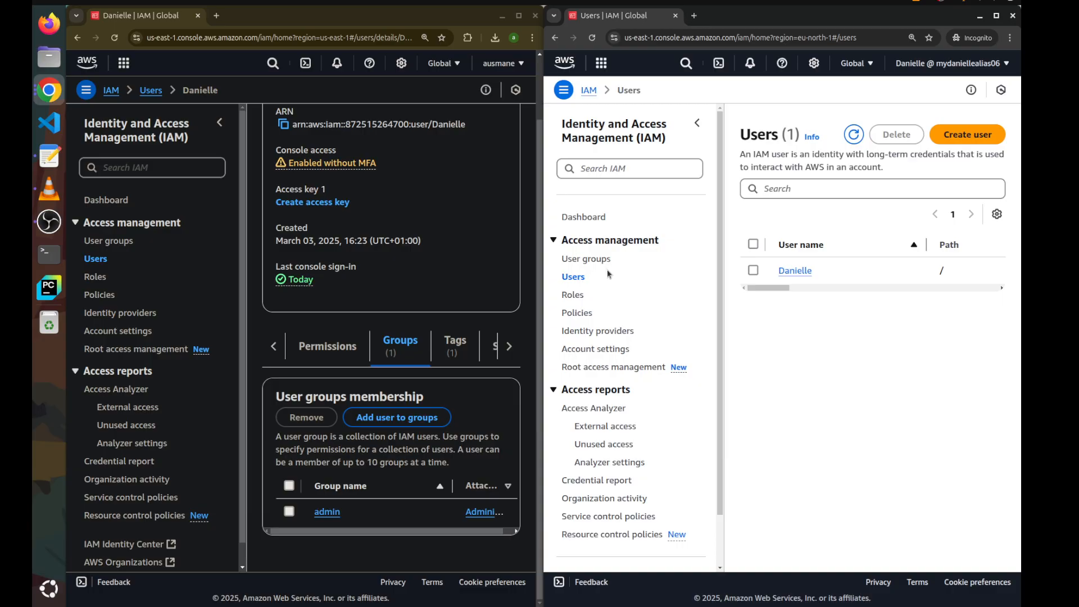
Remove the IAM user from the admin group in the administrator console
{"action": "left_click", "coordinate": [289, 512]}
{"action": "left_click", "coordinate": [306, 417]}
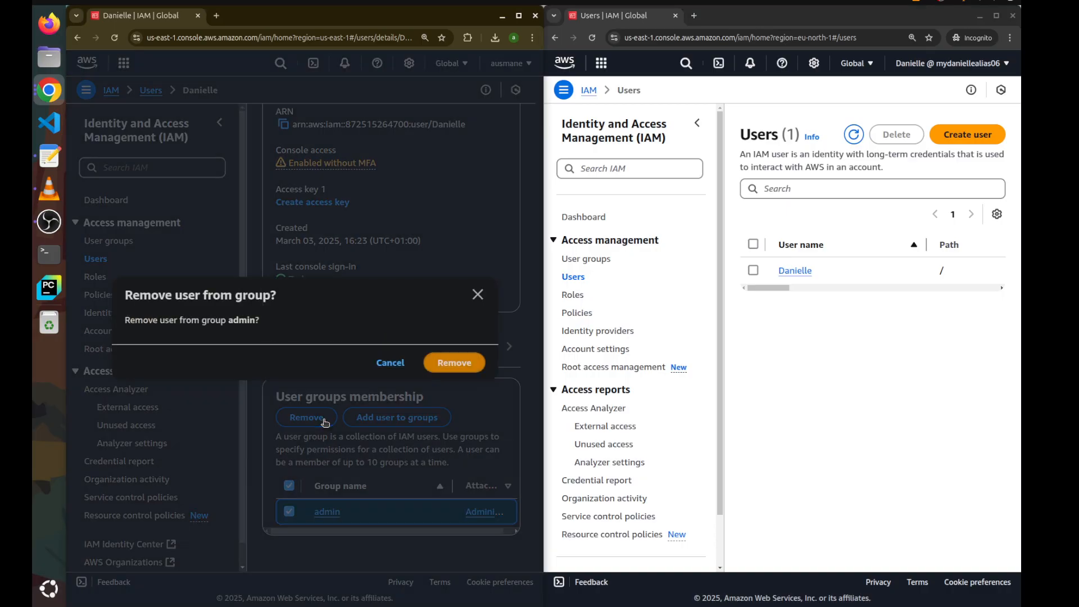
{"action": "left_click", "coordinate": [454, 363]}
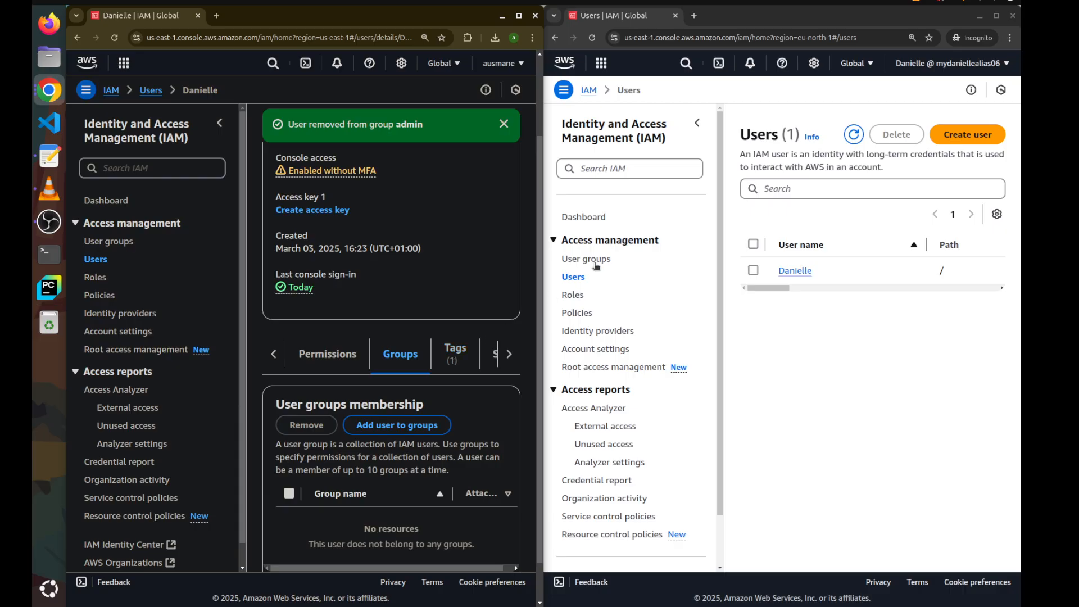
Reload the users page in the user's session and examine the access-denied details
{"action": "left_click", "coordinate": [596, 39]}
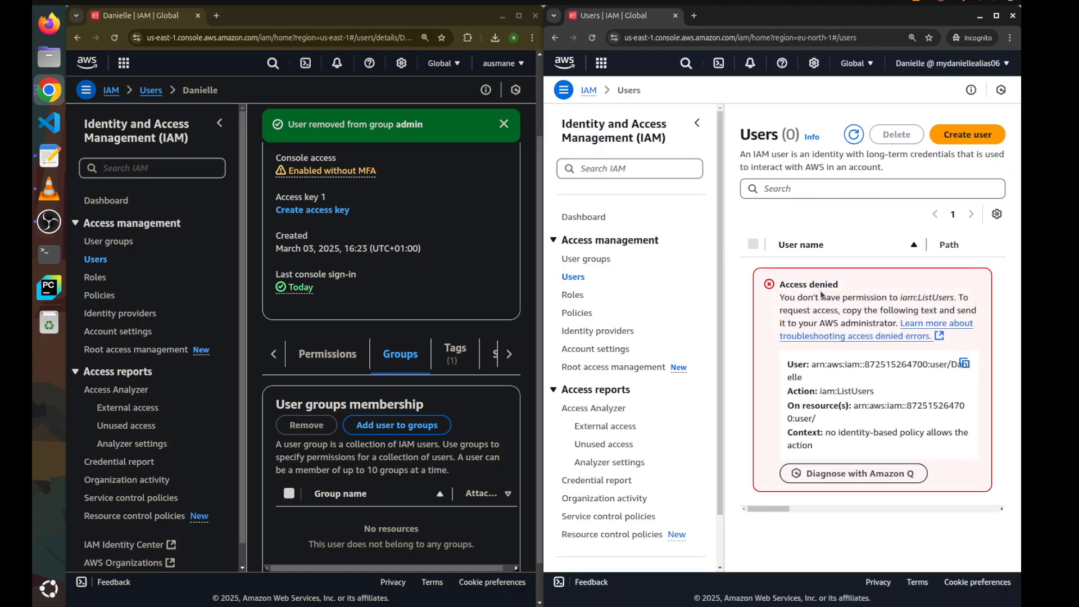
{"action": "left_click_drag", "start_coordinate": [782, 281], "coordinate": [938, 341]}
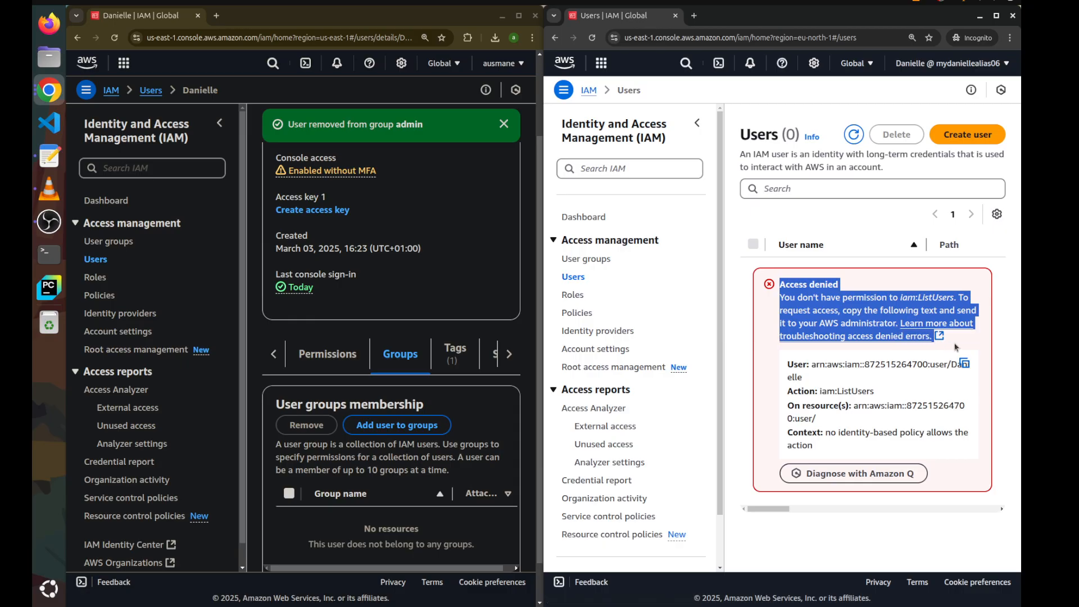
{"action": "left_click_drag", "start_coordinate": [800, 135], "coordinate": [749, 134]}
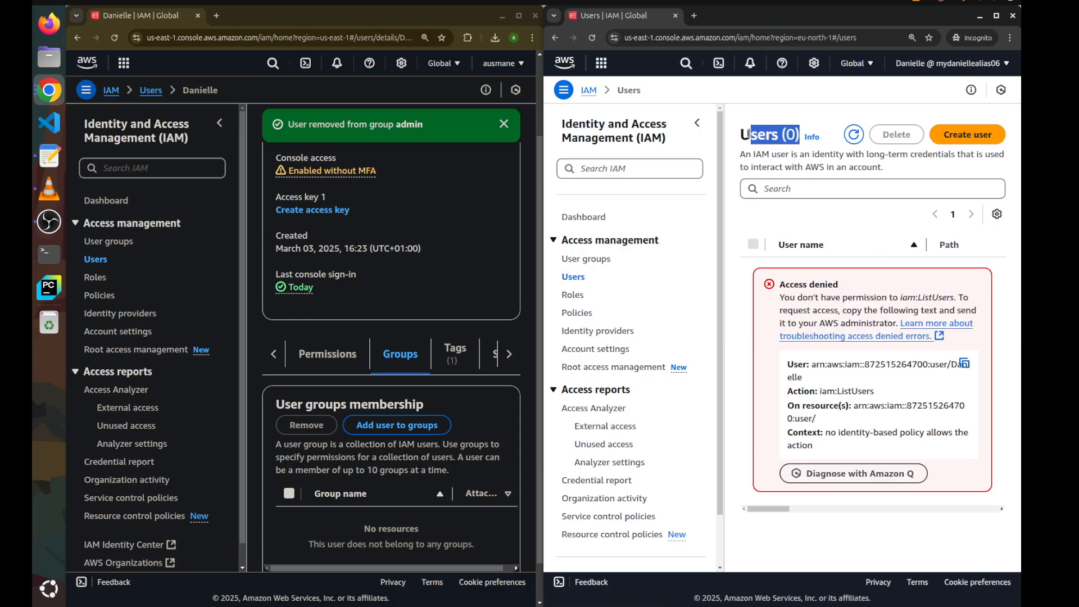
{"action": "left_click", "coordinate": [819, 306]}
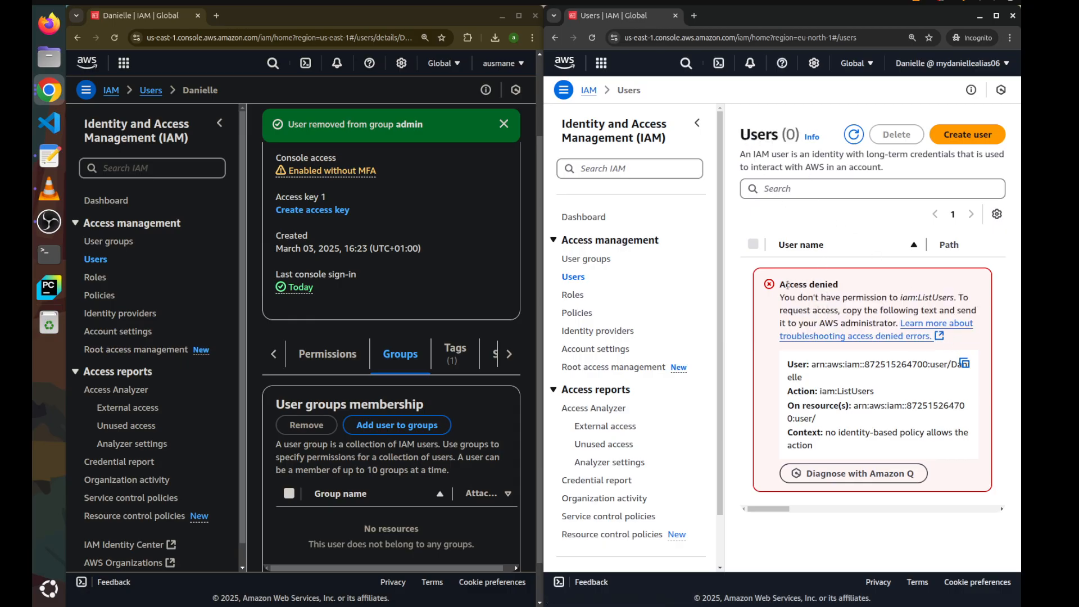
{"action": "left_click_drag", "start_coordinate": [782, 283], "coordinate": [948, 467]}
{"action": "left_click", "coordinate": [947, 467]}
{"action": "triple_click", "coordinate": [843, 392]}
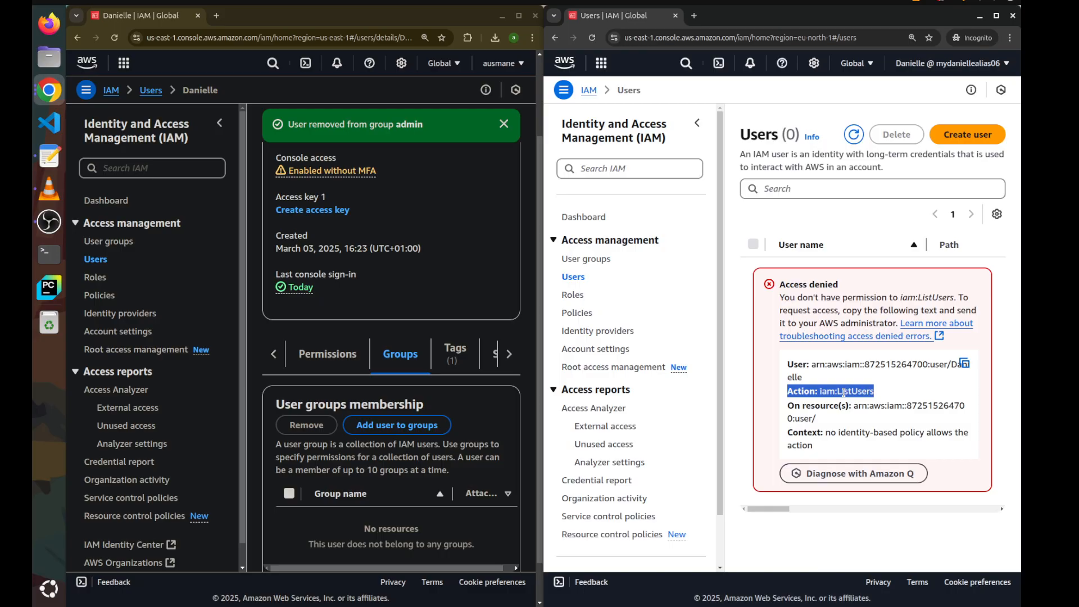
{"action": "left_click", "coordinate": [843, 392]}
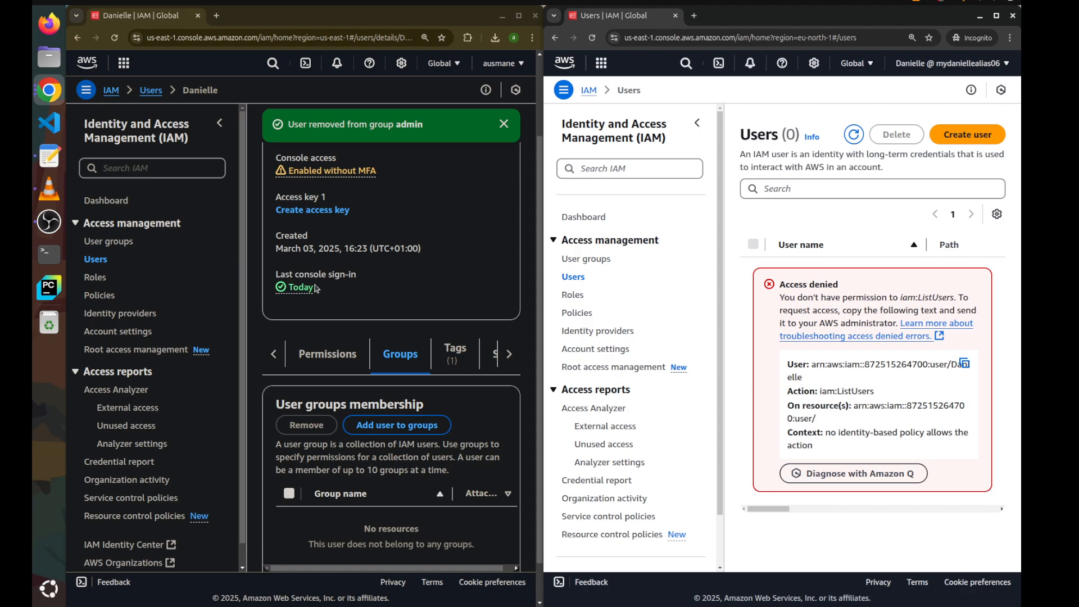
Reopen the IAM user's details in the administrator console and review its permissions policies
{"action": "left_click", "coordinate": [97, 259]}
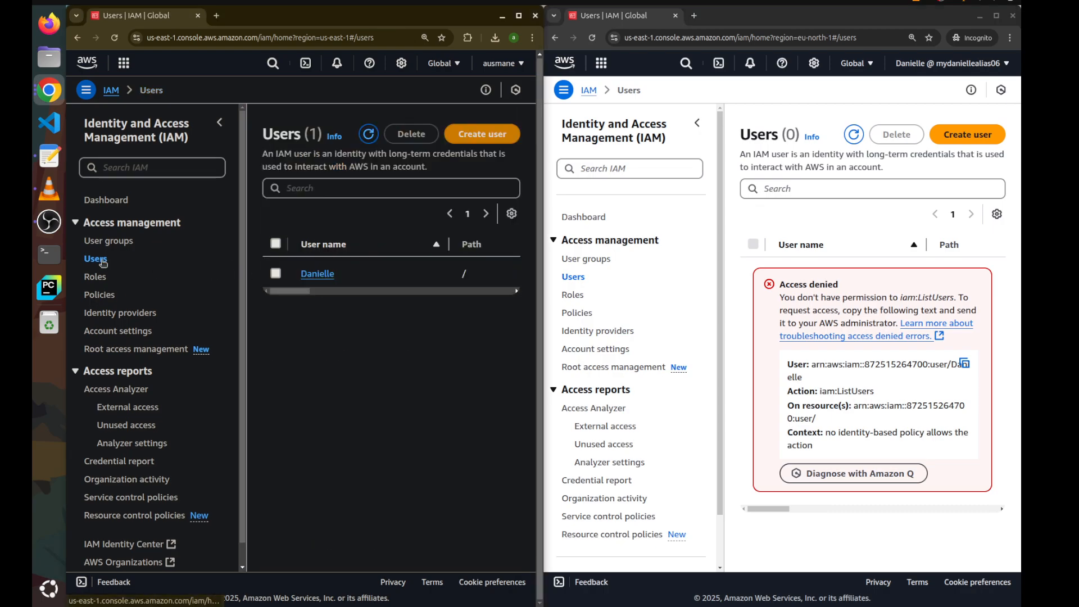
{"action": "left_click", "coordinate": [318, 275]}
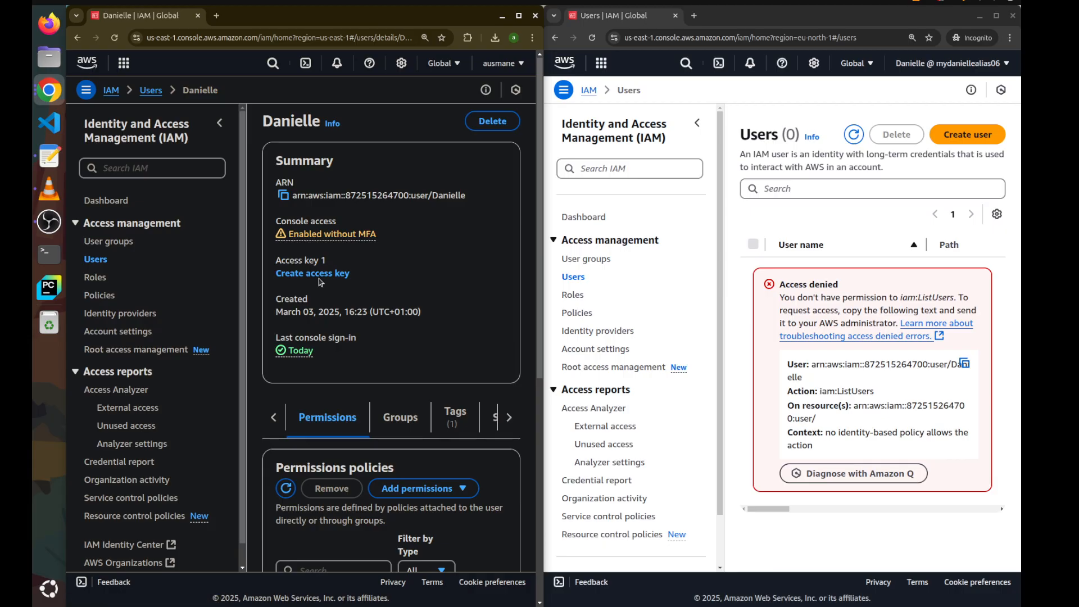
{"action": "left_click", "coordinate": [441, 488]}
{"action": "left_click", "coordinate": [441, 488]}
{"action": "scroll", "coordinate": [339, 280], "scroll_direction": "down", "scroll_amount": 6}
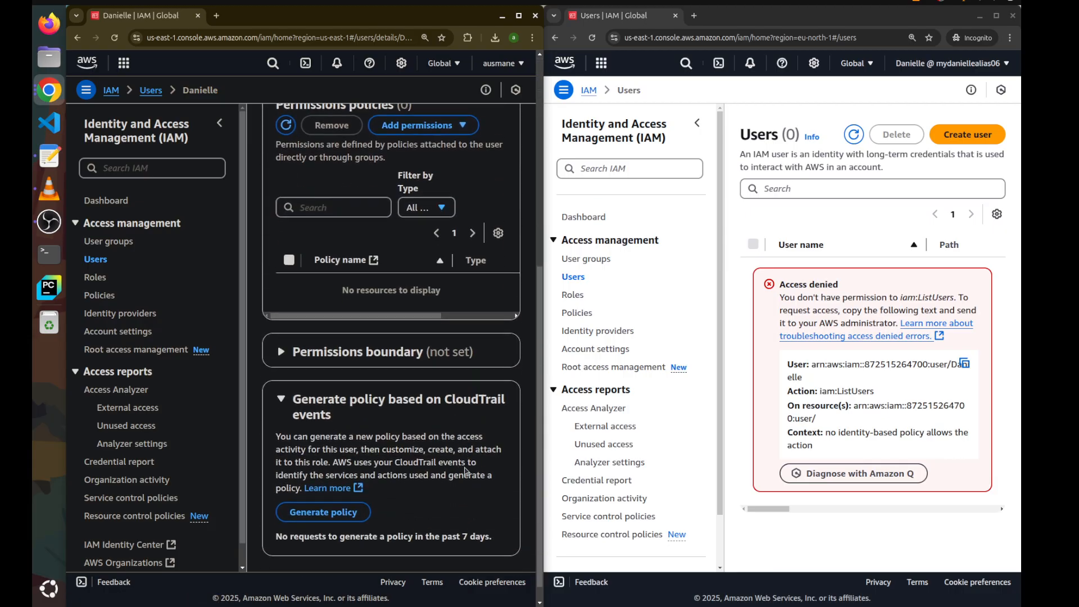
{"action": "left_click_drag", "start_coordinate": [341, 282], "coordinate": [453, 287]}
{"action": "left_click", "coordinate": [451, 287]}
{"action": "scroll", "coordinate": [451, 287], "scroll_direction": "up", "scroll_amount": 4}
Attach the IAMReadOnlyAccess managed policy directly to the IAM user
{"action": "left_click", "coordinate": [441, 336]}
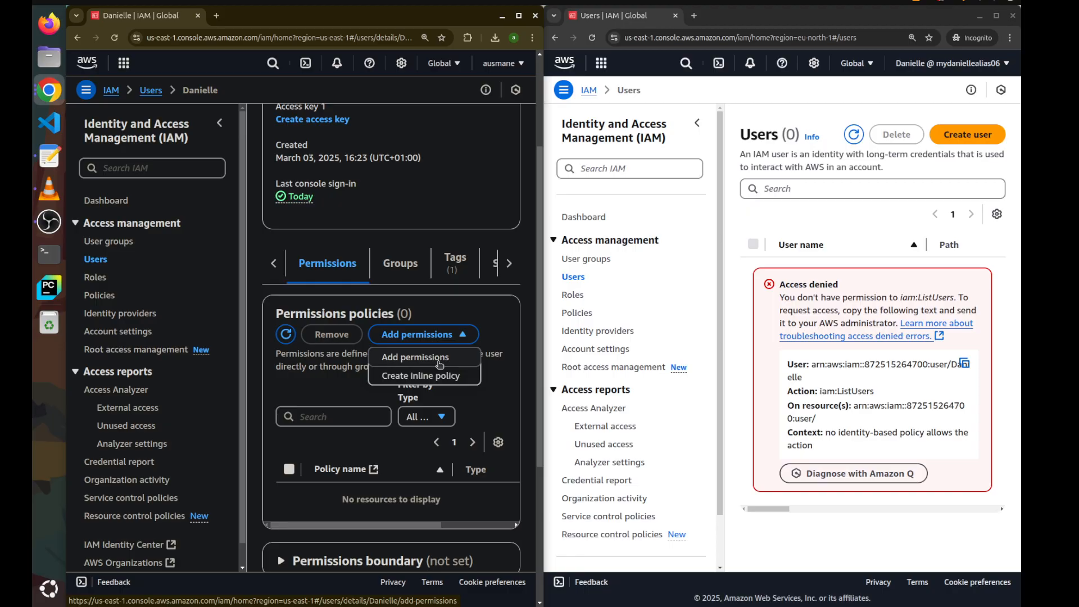
{"action": "left_click", "coordinate": [440, 363]}
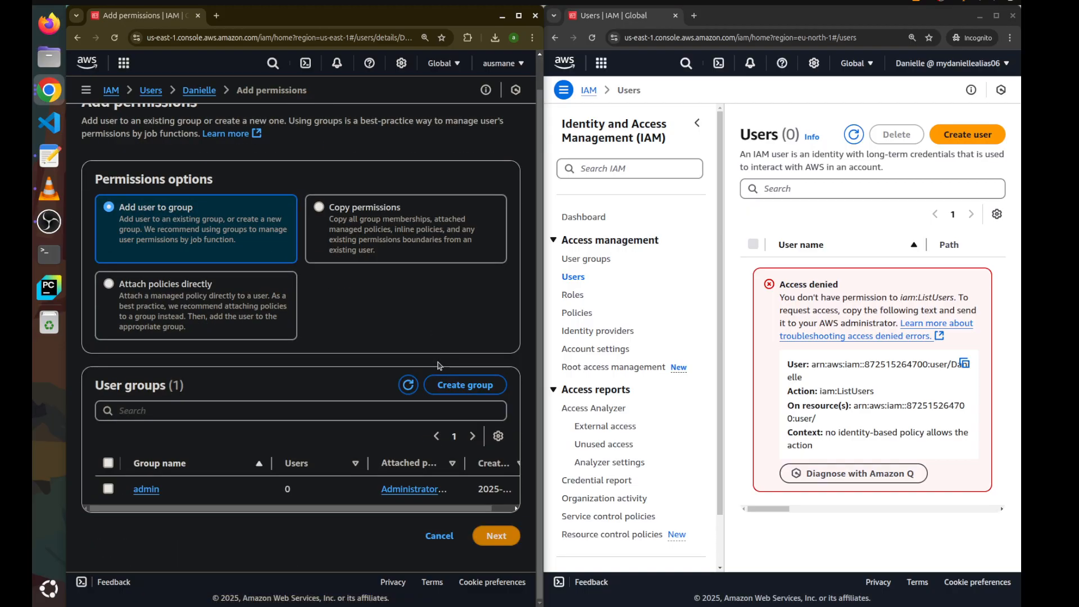
{"action": "left_click", "coordinate": [236, 310]}
{"action": "left_click", "coordinate": [201, 421]}
{"action": "type", "text": "iamre"}
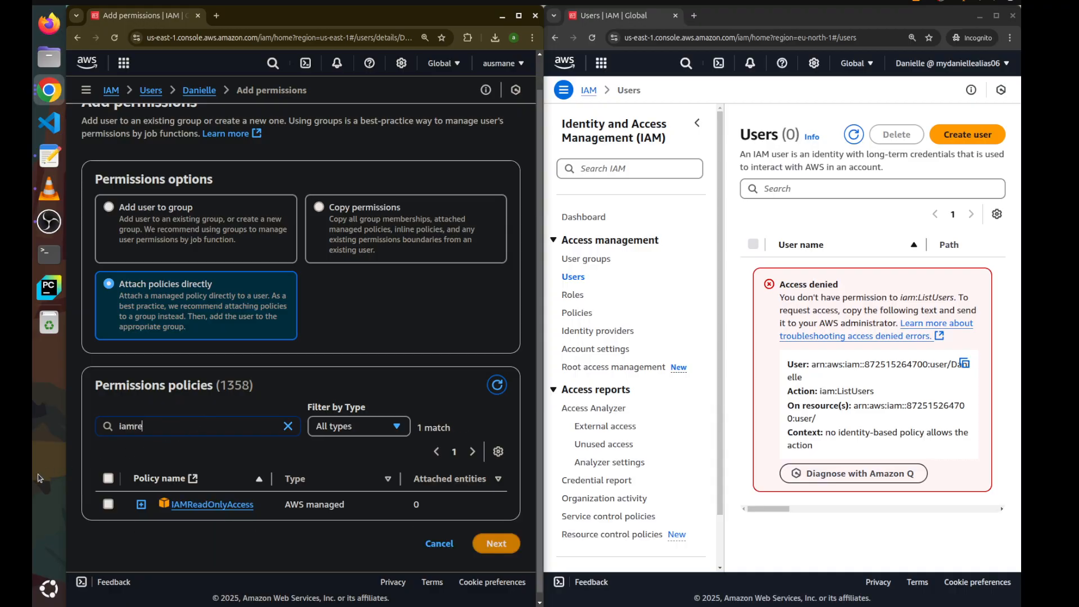
{"action": "left_click", "coordinate": [109, 505]}
{"action": "left_click", "coordinate": [496, 544]}
{"action": "left_click", "coordinate": [503, 383]}
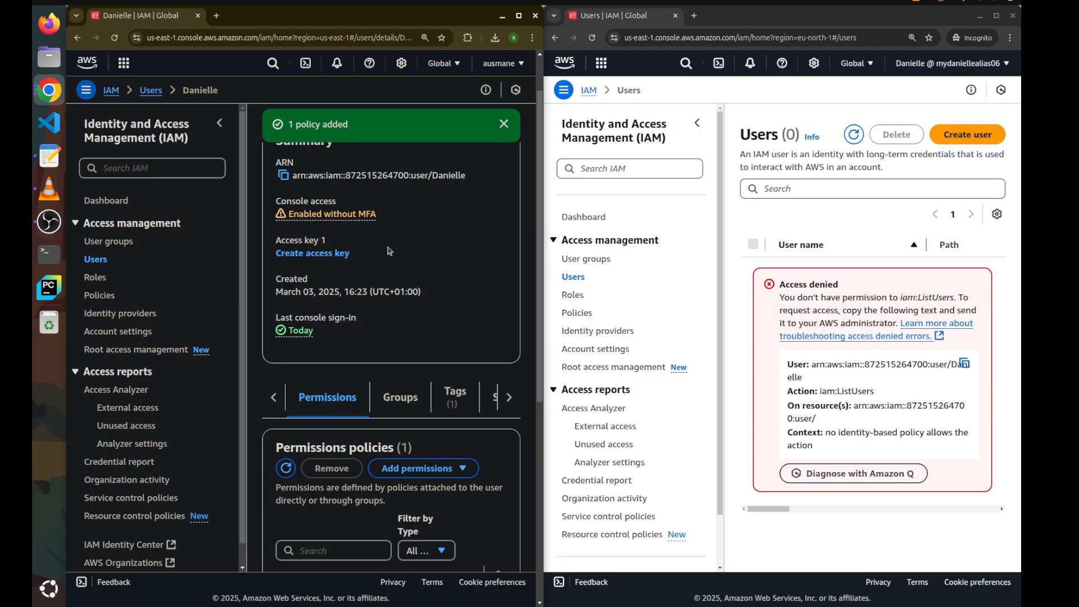
Reload the users page in the user's session and inspect the listed users
{"action": "left_click", "coordinate": [706, 204]}
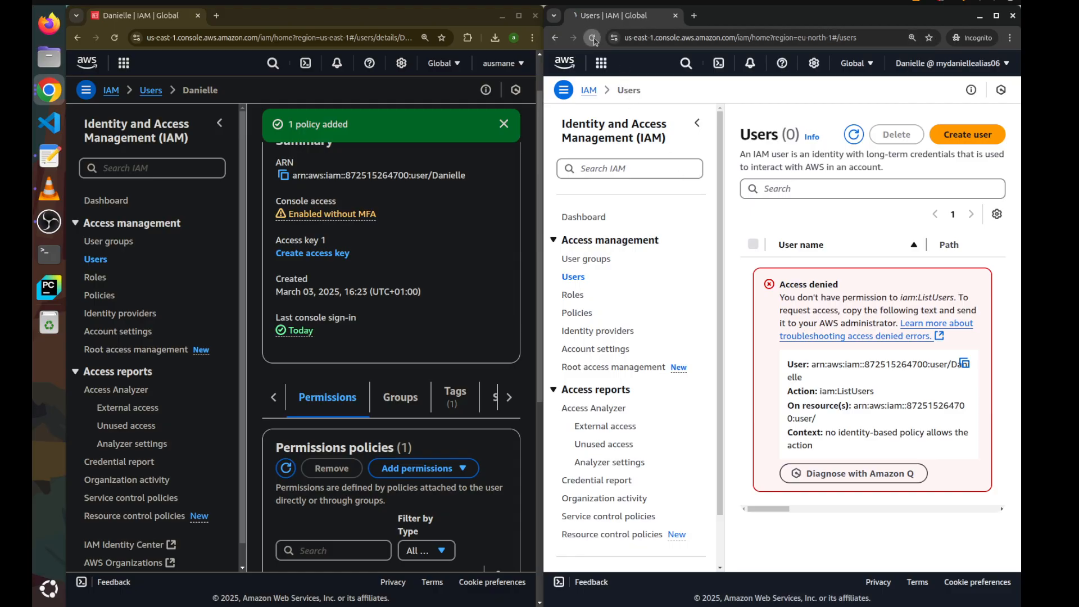
{"action": "left_click", "coordinate": [592, 38]}
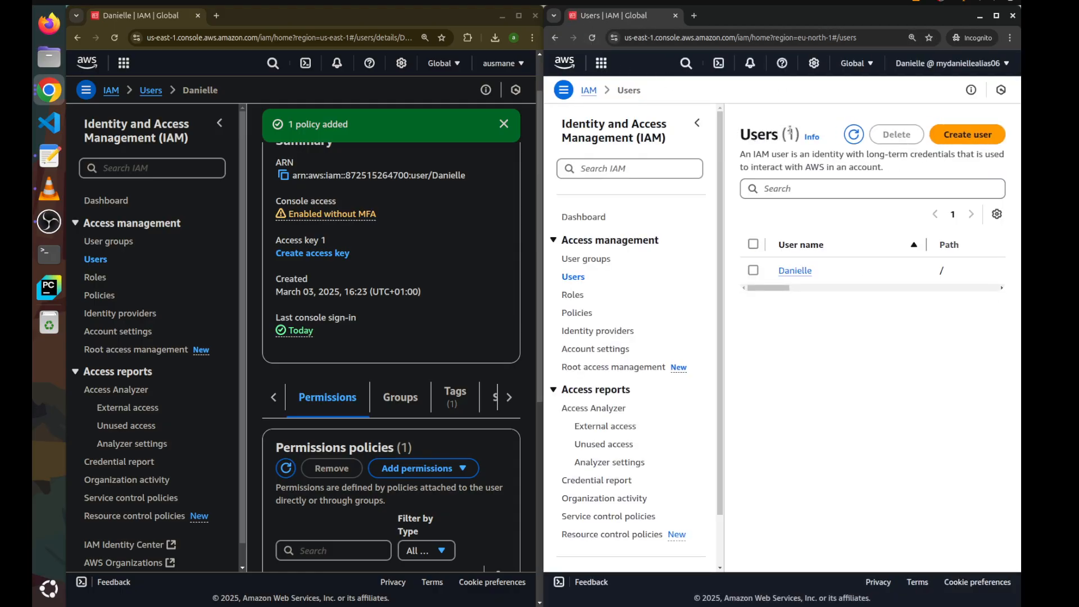
{"action": "left_click_drag", "start_coordinate": [746, 132], "coordinate": [800, 137]}
{"action": "mouse_move", "coordinate": [780, 289]}
{"action": "left_mouse_down"}
{"action": "mouse_move", "coordinate": [990, 290]}
{"action": "mouse_move", "coordinate": [764, 292]}
{"action": "left_mouse_up"}
{"action": "left_click", "coordinate": [777, 315]}
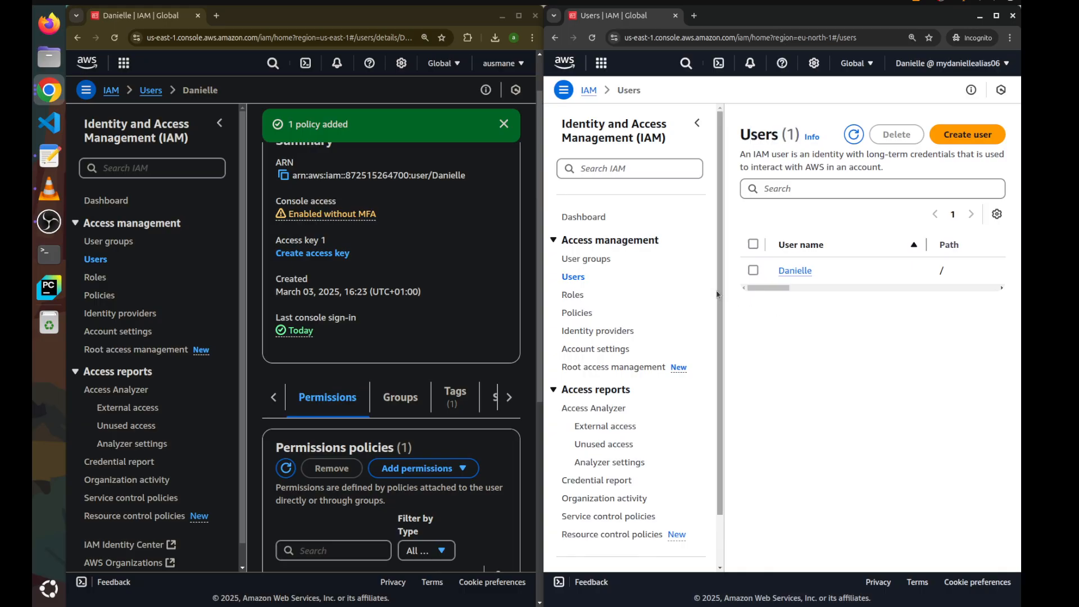
Try to create a user group named DevOps from the user's session
{"action": "left_click", "coordinate": [603, 260]}
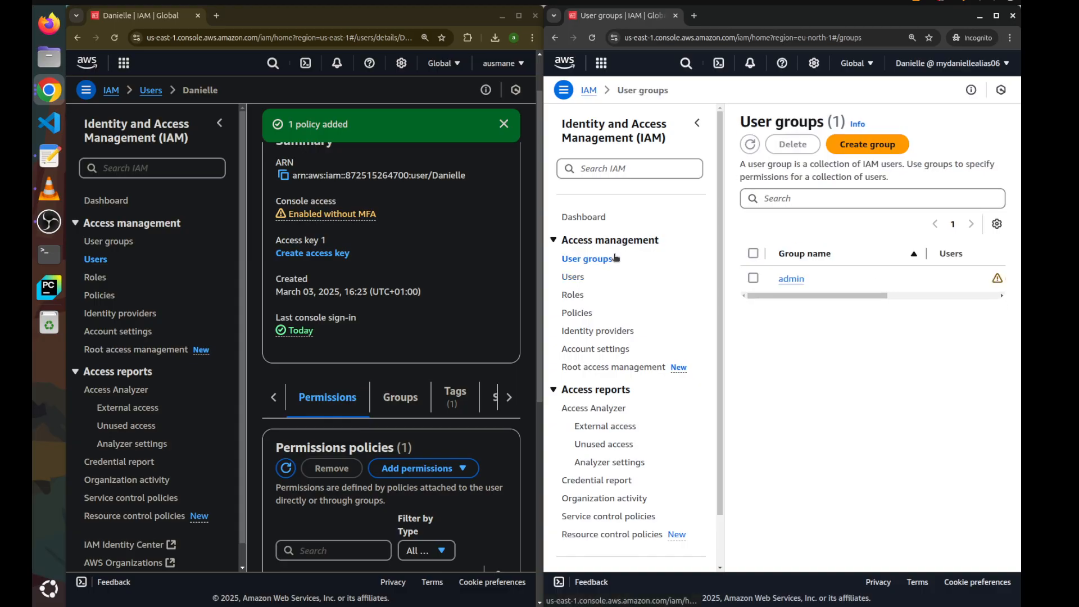
{"action": "left_click_drag", "start_coordinate": [819, 276], "coordinate": [764, 245]}
{"action": "left_click", "coordinate": [778, 226]}
{"action": "left_click_drag", "start_coordinate": [778, 296], "coordinate": [753, 325]}
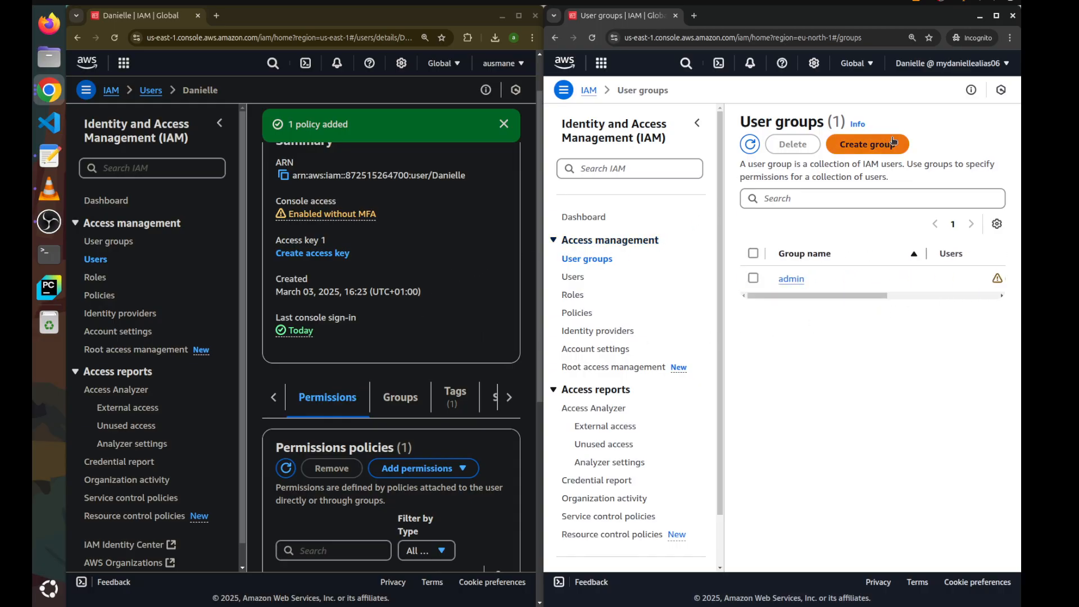
{"action": "left_click", "coordinate": [868, 144]}
{"action": "left_click", "coordinate": [842, 211]}
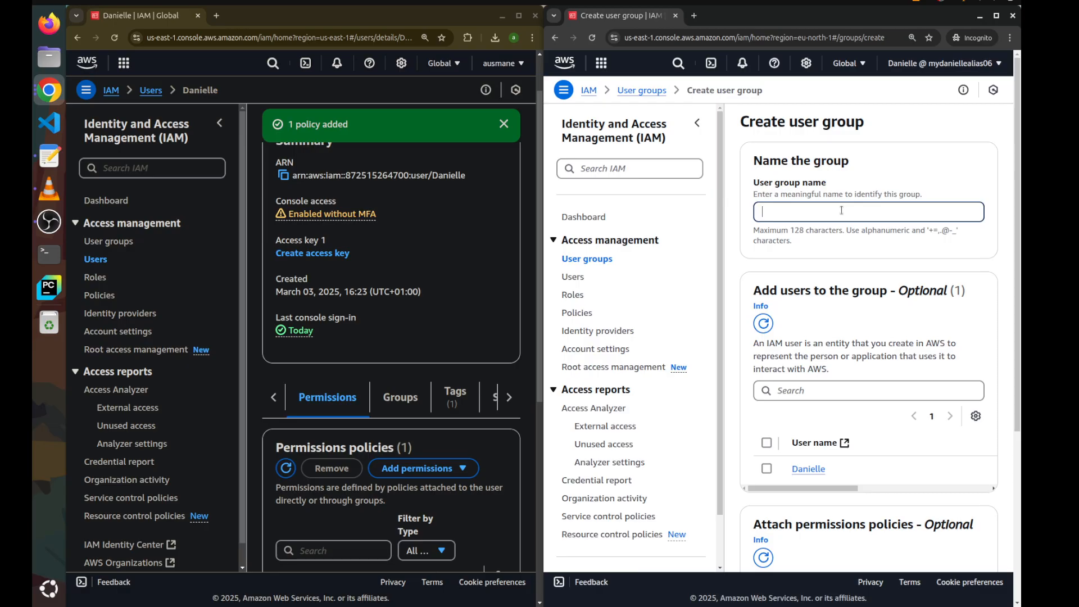
{"action": "type", "text": "DevOps"}
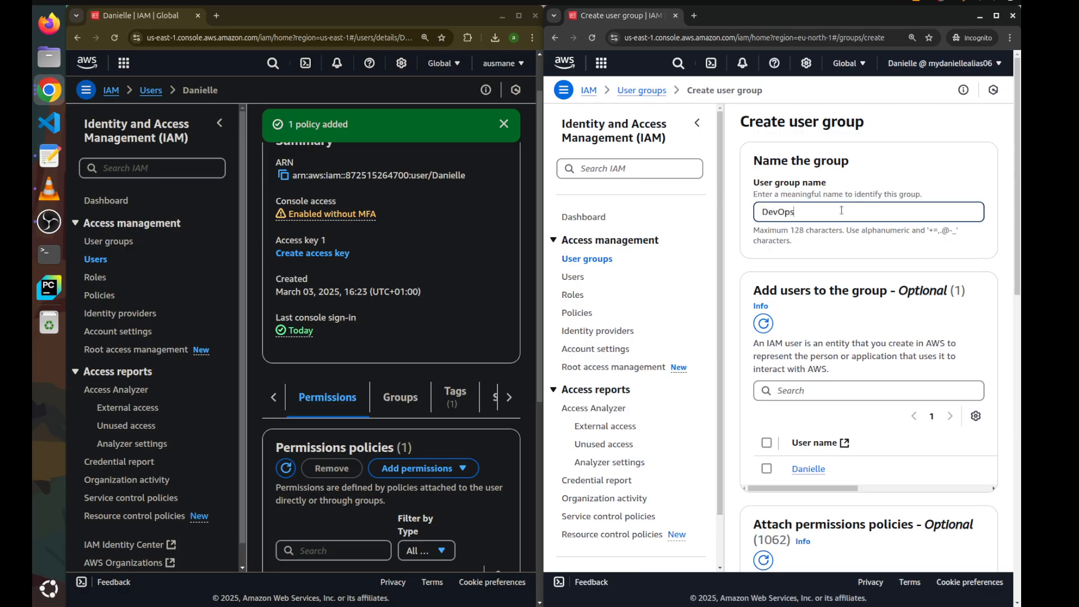
{"action": "scroll", "coordinate": [859, 248], "scroll_direction": "down", "scroll_amount": 15}
{"action": "left_click", "coordinate": [981, 534]}
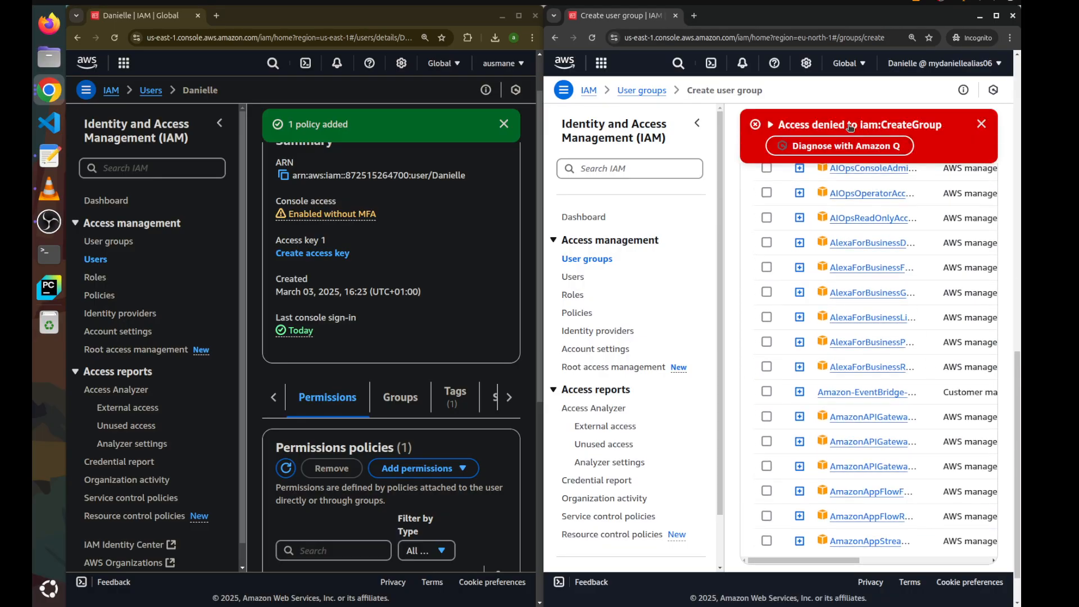
Expand the access-denied error details and highlight the required iam:CreateGroup action
{"action": "left_click", "coordinate": [850, 126]}
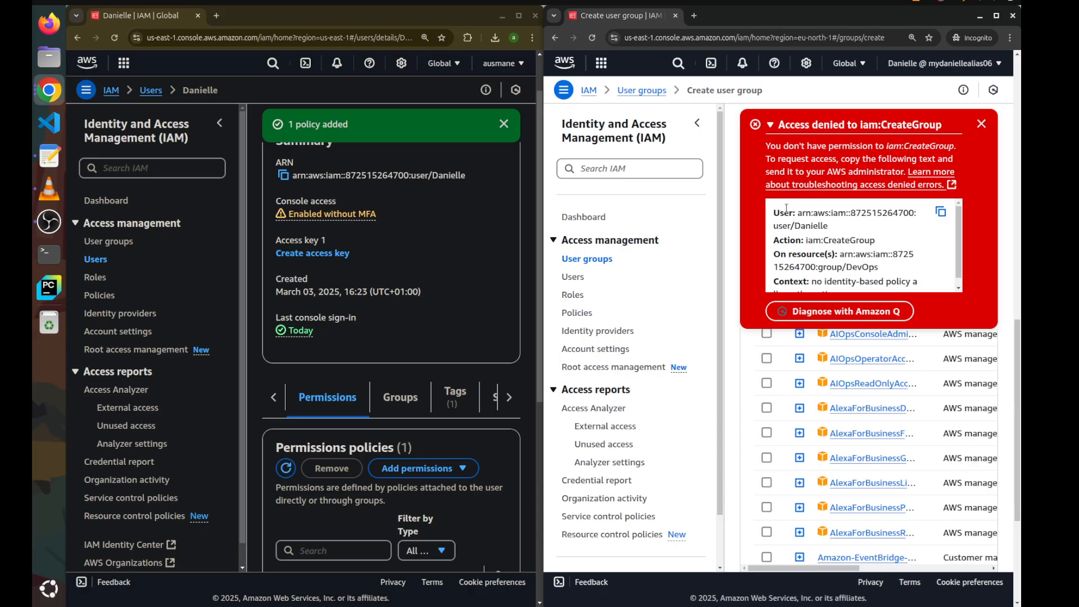
{"action": "triple_click", "coordinate": [834, 236]}
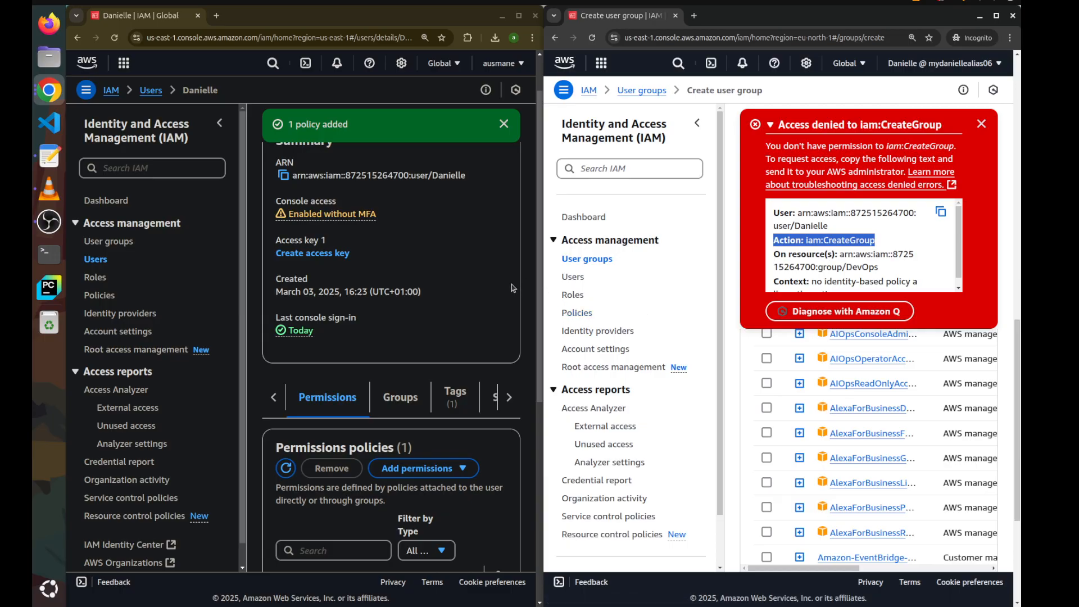
Create a user group named DevOps that includes the user and has the AIOpsOperatorAccess policy attached
{"action": "left_click", "coordinate": [104, 301]}
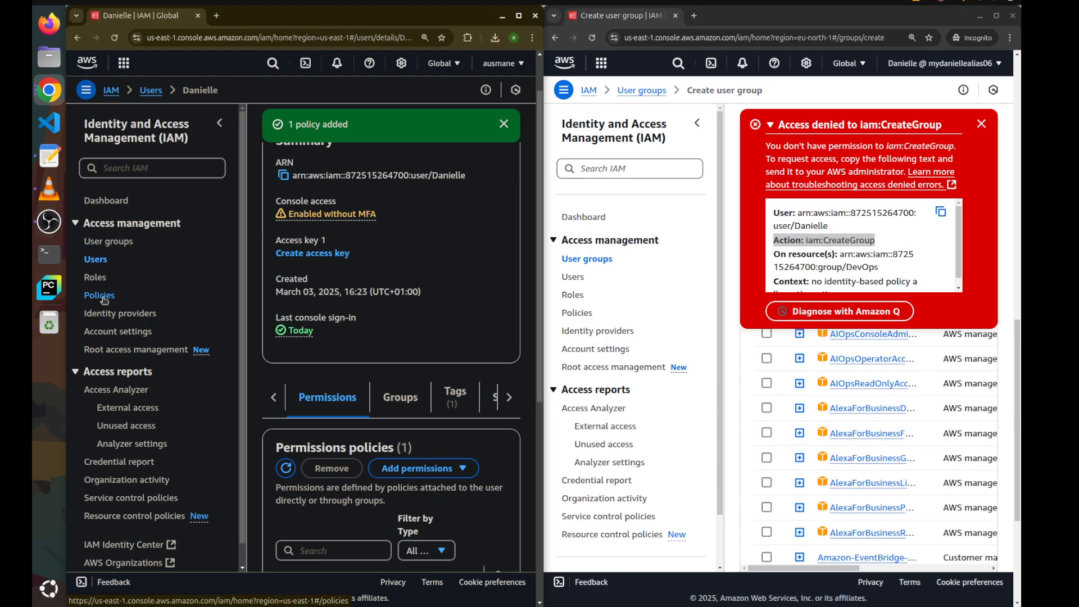
{"action": "left_click", "coordinate": [103, 300]}
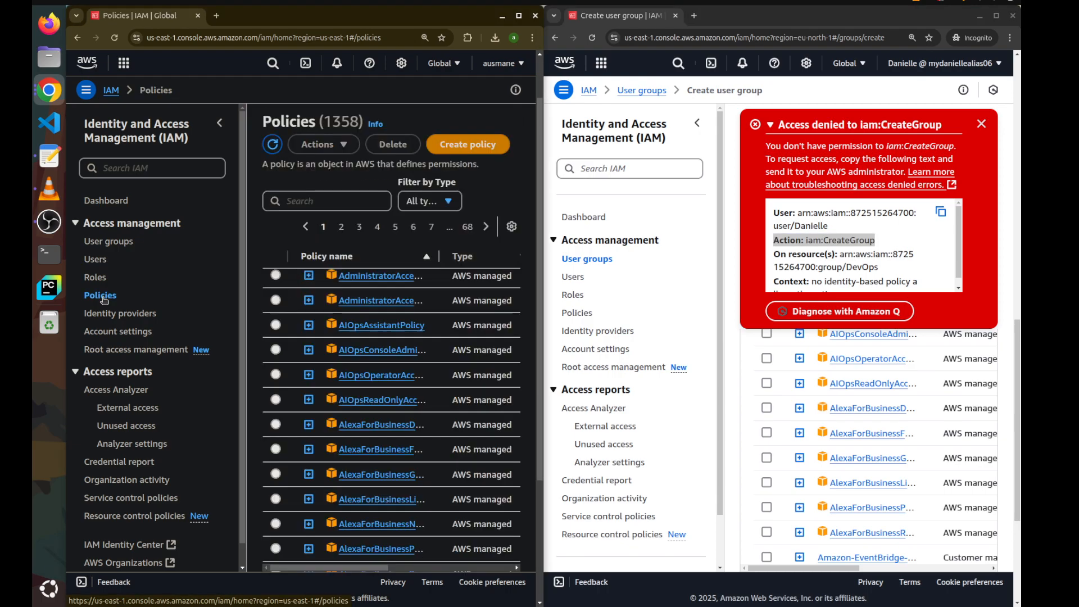
{"action": "left_click", "coordinate": [110, 242]}
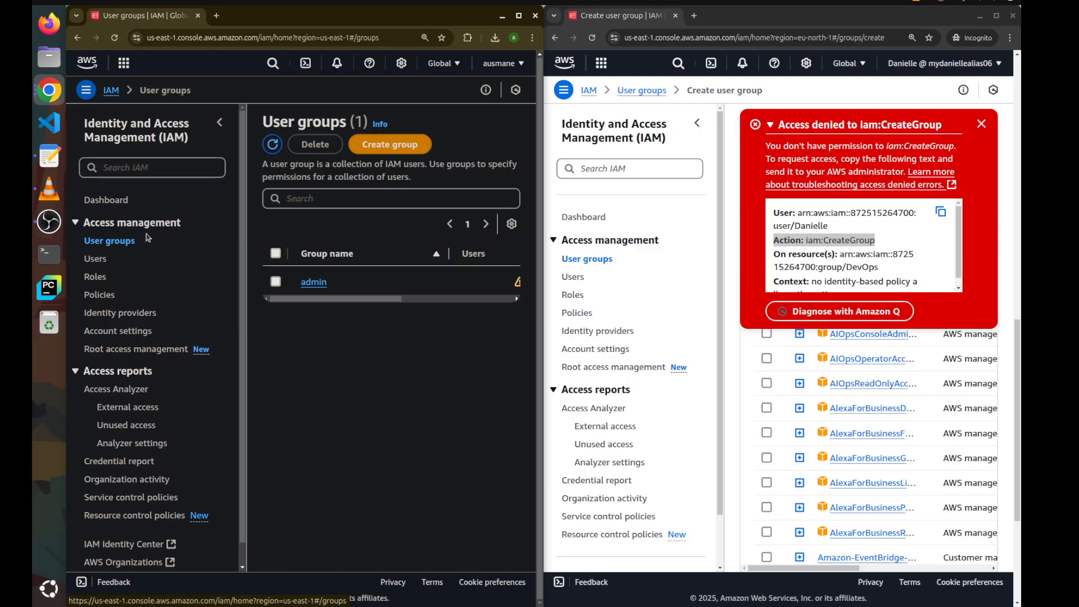
{"action": "left_click", "coordinate": [407, 149]}
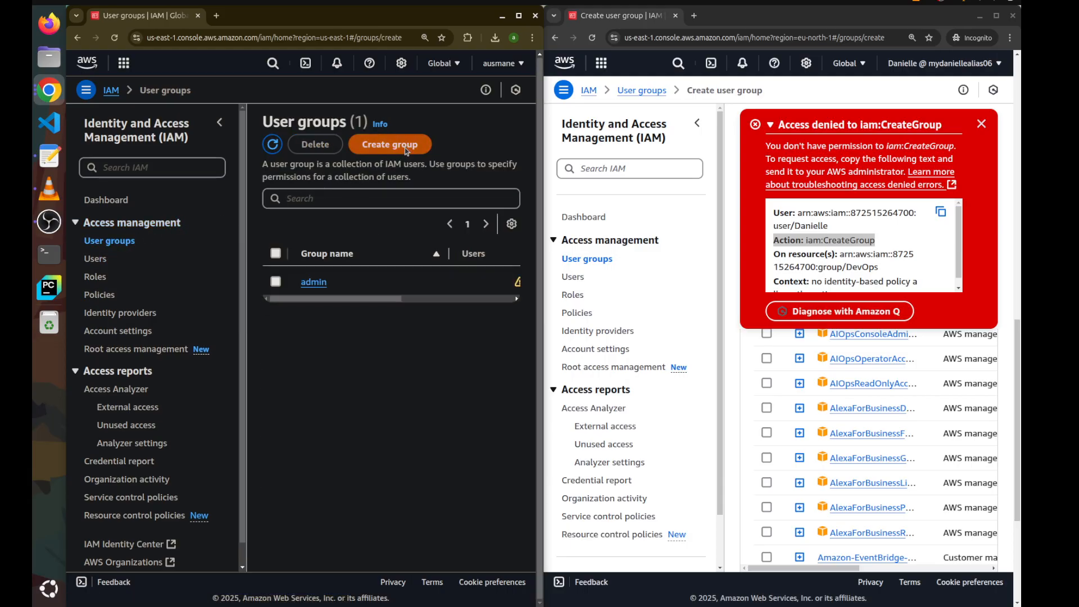
{"action": "left_click", "coordinate": [386, 210]}
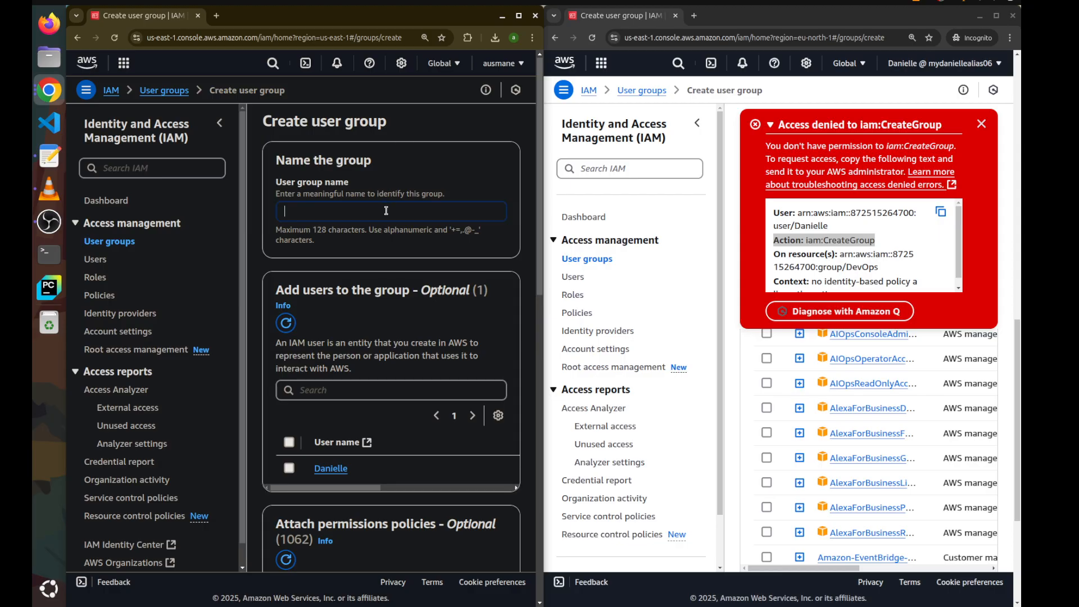
{"action": "type", "text": "DevOps"}
{"action": "left_click", "coordinate": [289, 468]}
{"action": "scroll", "coordinate": [331, 456], "scroll_direction": "down", "scroll_amount": 8}
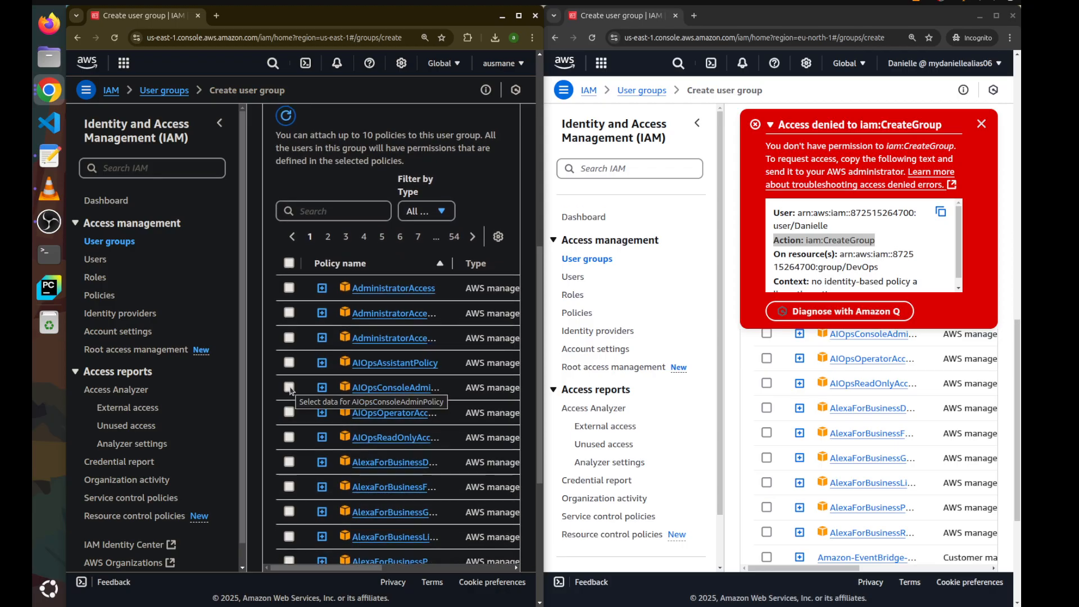
{"action": "left_click", "coordinate": [292, 413]}
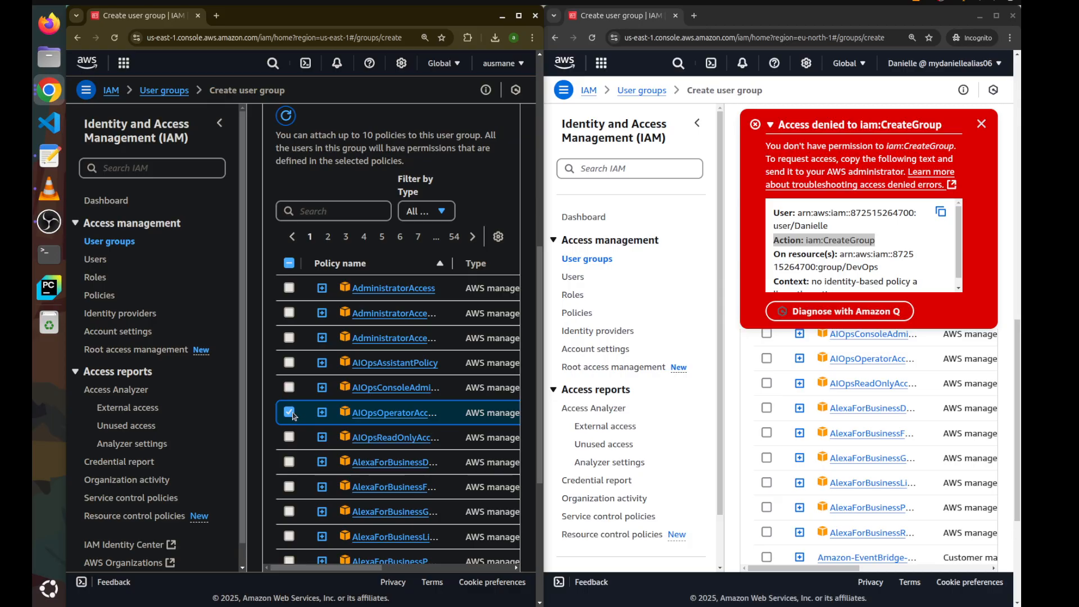
{"action": "scroll", "coordinate": [385, 431], "scroll_direction": "down", "scroll_amount": 5}
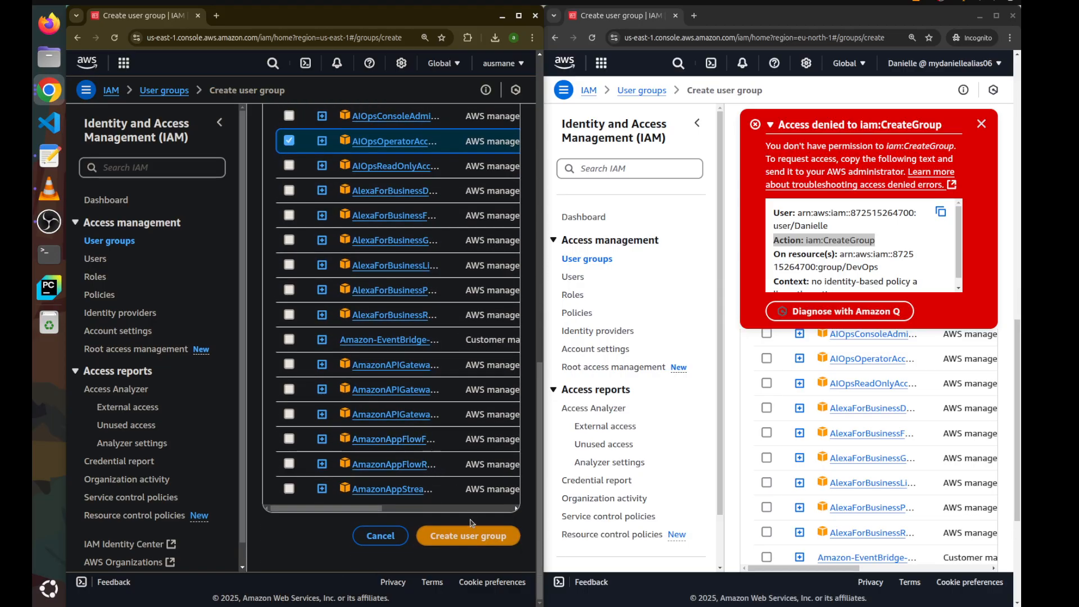
{"action": "left_click", "coordinate": [470, 535]}
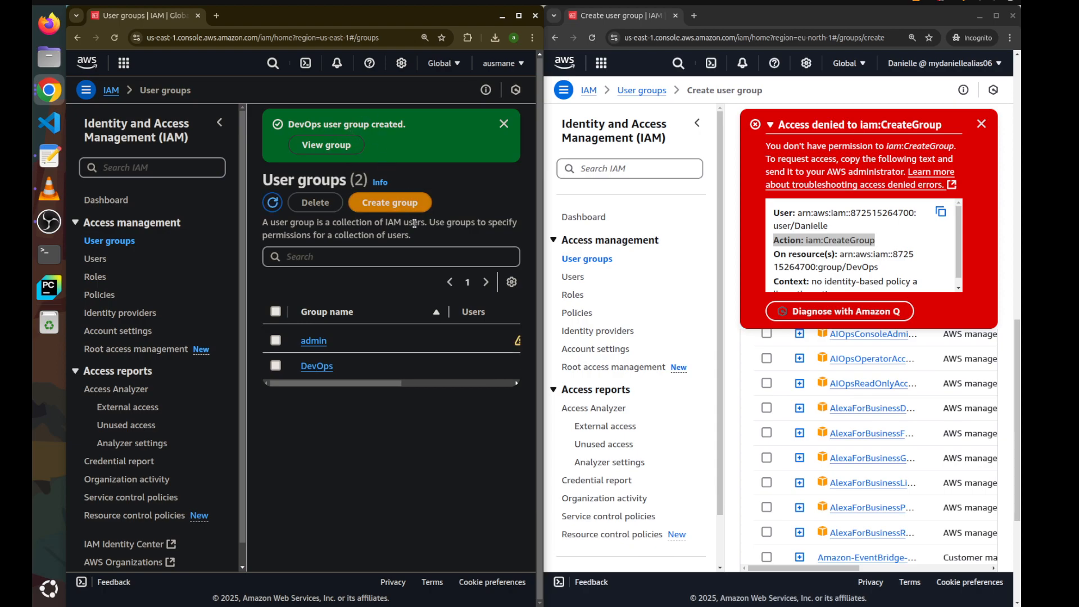
Add the user back to the admin user group
{"action": "left_click", "coordinate": [322, 342]}
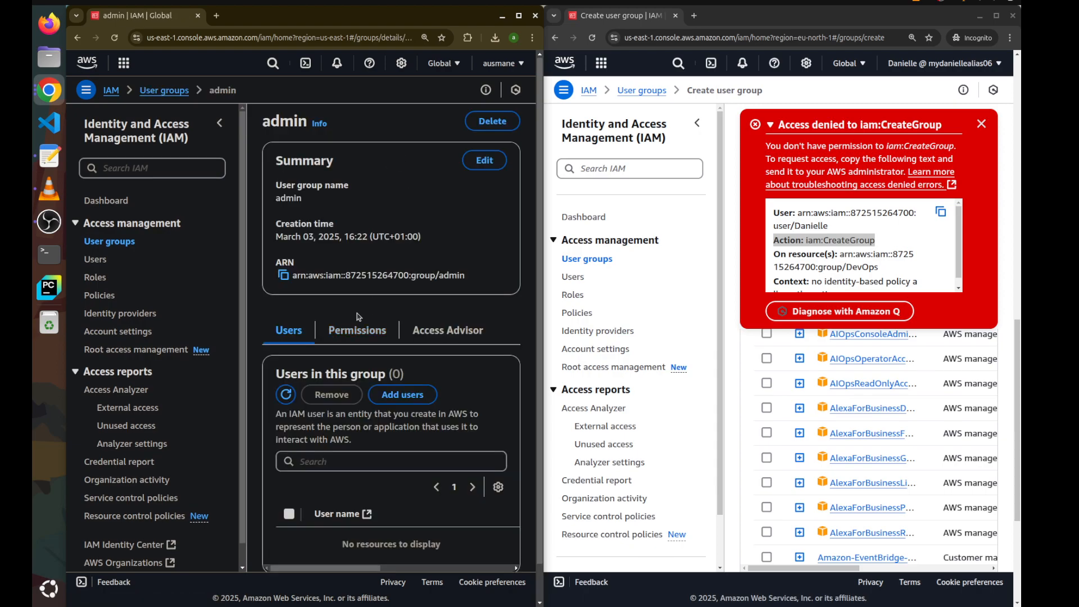
{"action": "scroll", "coordinate": [356, 340], "scroll_direction": "down", "scroll_amount": 1}
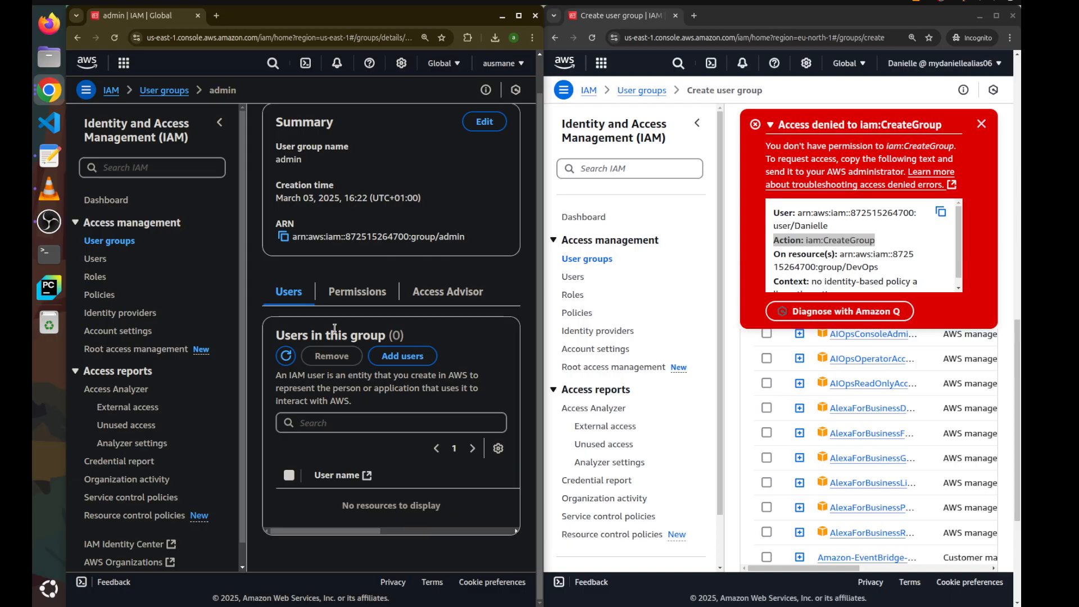
{"action": "left_click", "coordinate": [388, 375]}
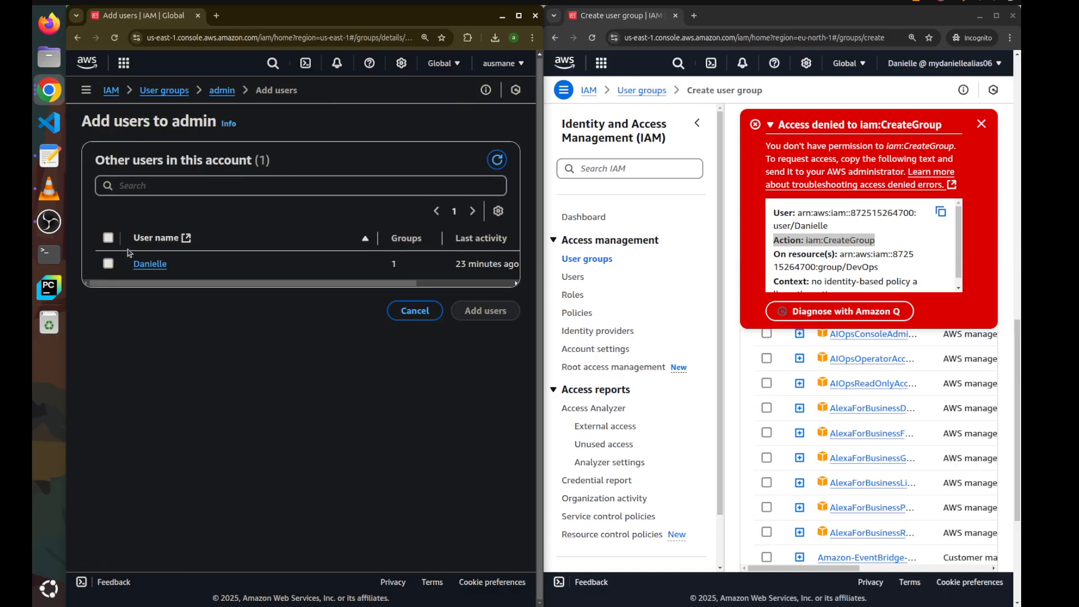
{"action": "left_click", "coordinate": [109, 264]}
{"action": "left_click", "coordinate": [458, 314]}
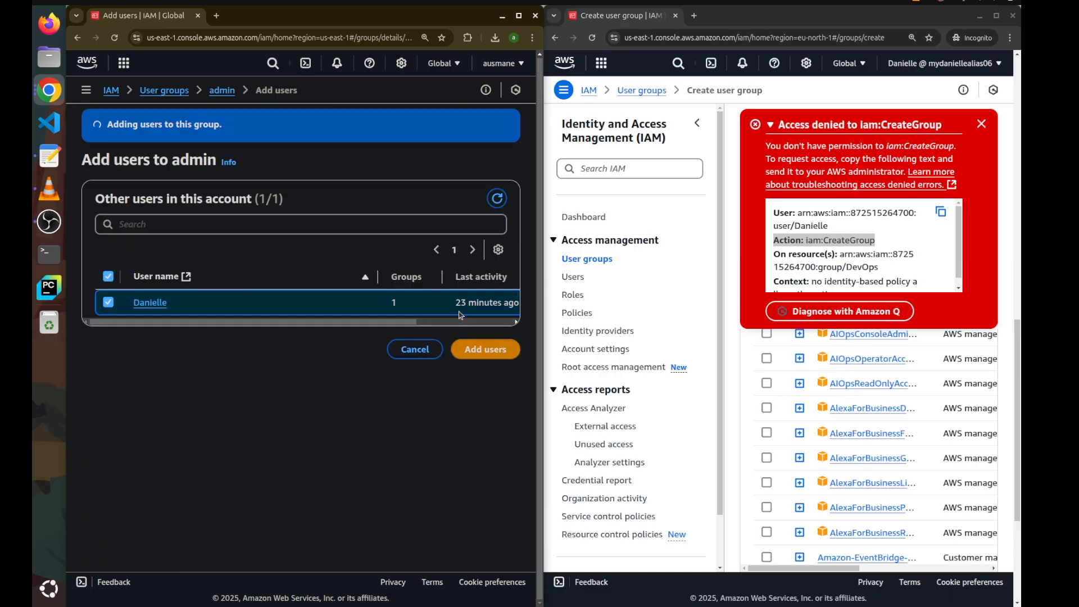
{"action": "scroll", "coordinate": [461, 314], "scroll_direction": "down", "scroll_amount": 1}
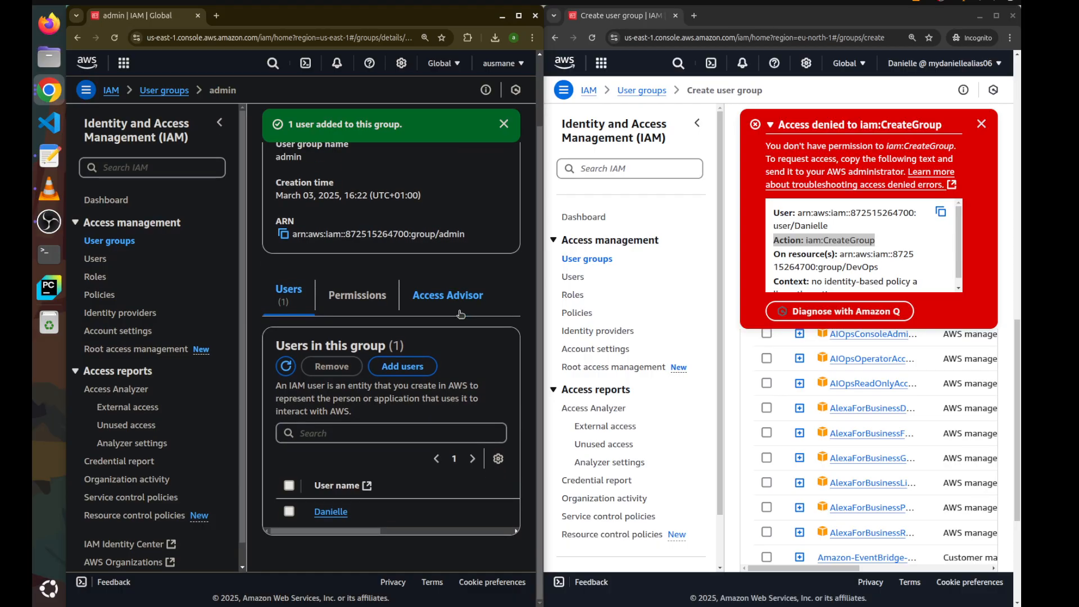
Open the user's permissions and highlight how each policy is attached, via group or directly
{"action": "left_click", "coordinate": [96, 258]}
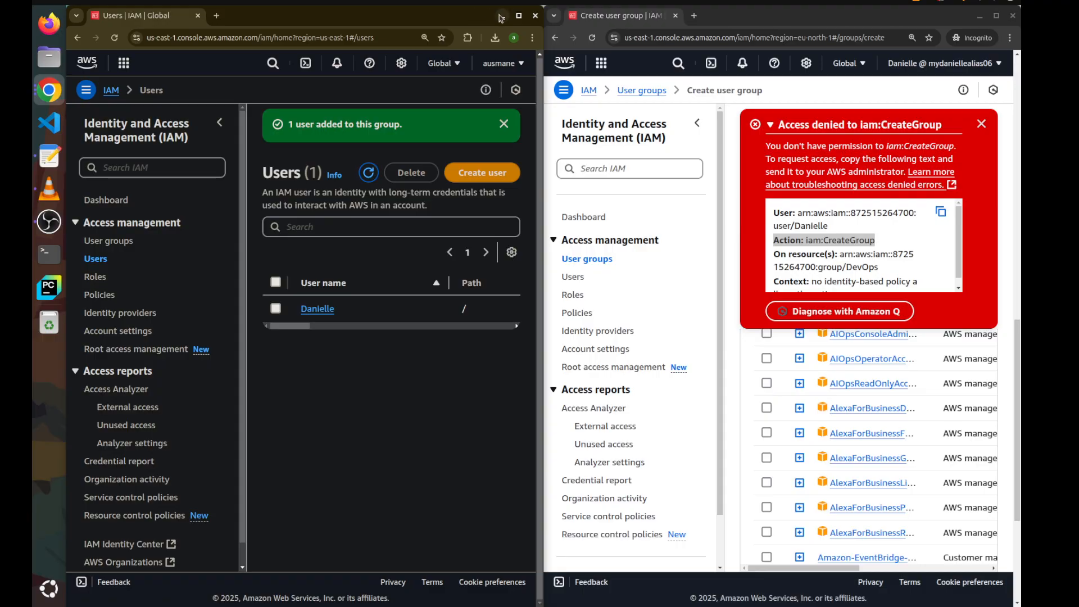
{"action": "left_click", "coordinate": [519, 16]}
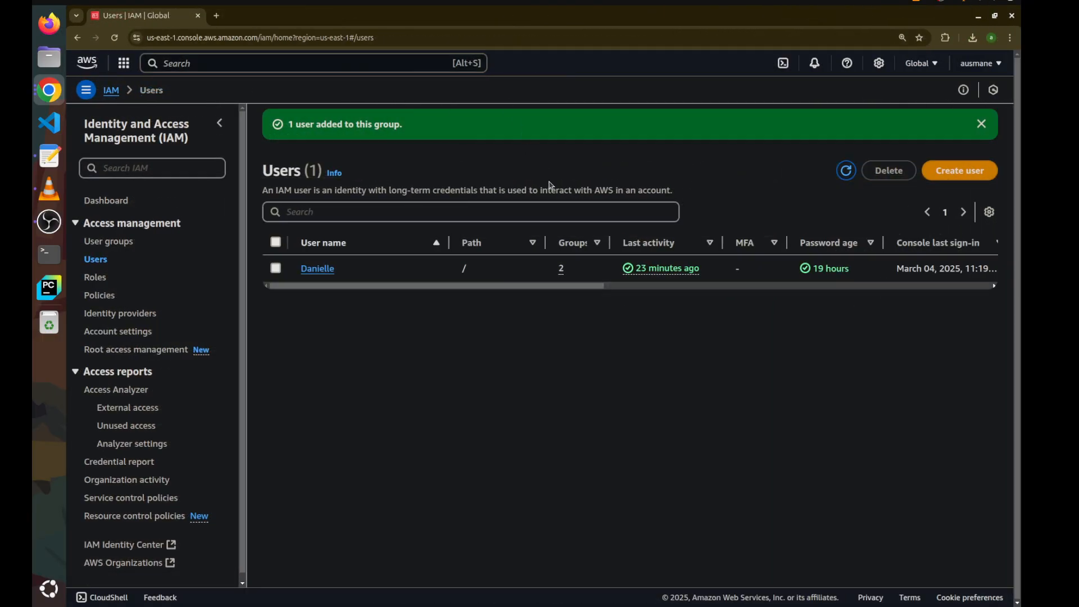
{"action": "left_click", "coordinate": [322, 268]}
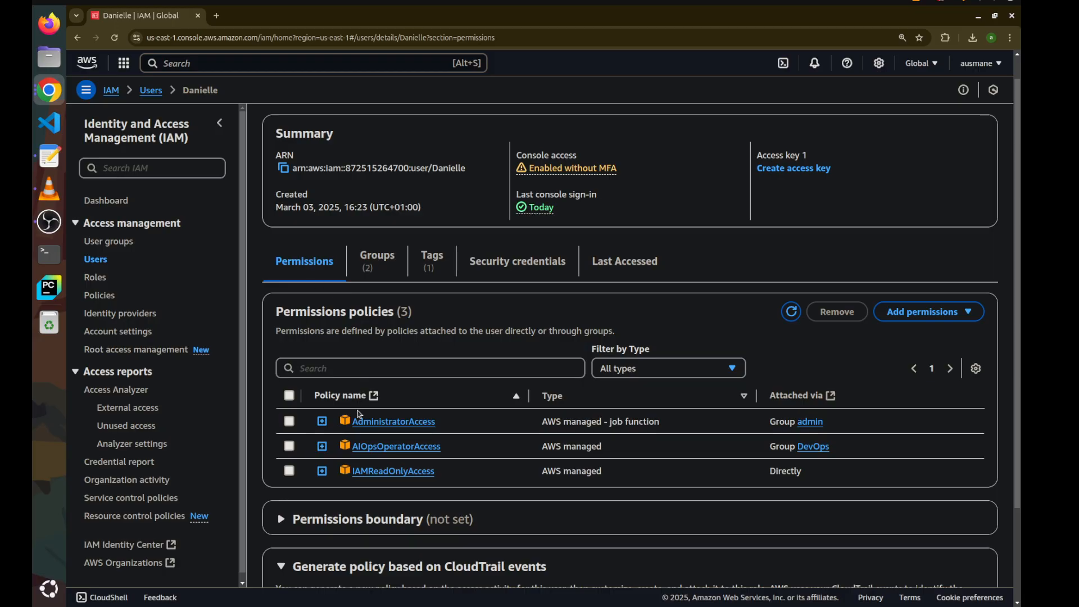
{"action": "left_click_drag", "start_coordinate": [616, 474], "coordinate": [463, 351]}
{"action": "left_click", "coordinate": [462, 351]}
{"action": "left_click_drag", "start_coordinate": [772, 447], "coordinate": [860, 452]}
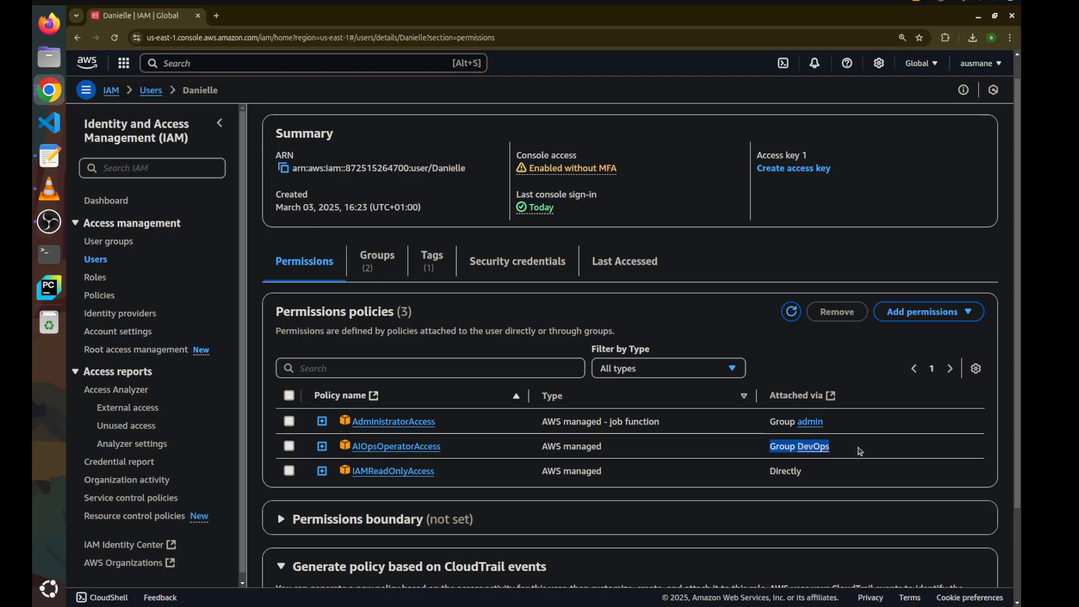
{"action": "left_click", "coordinate": [862, 452]}
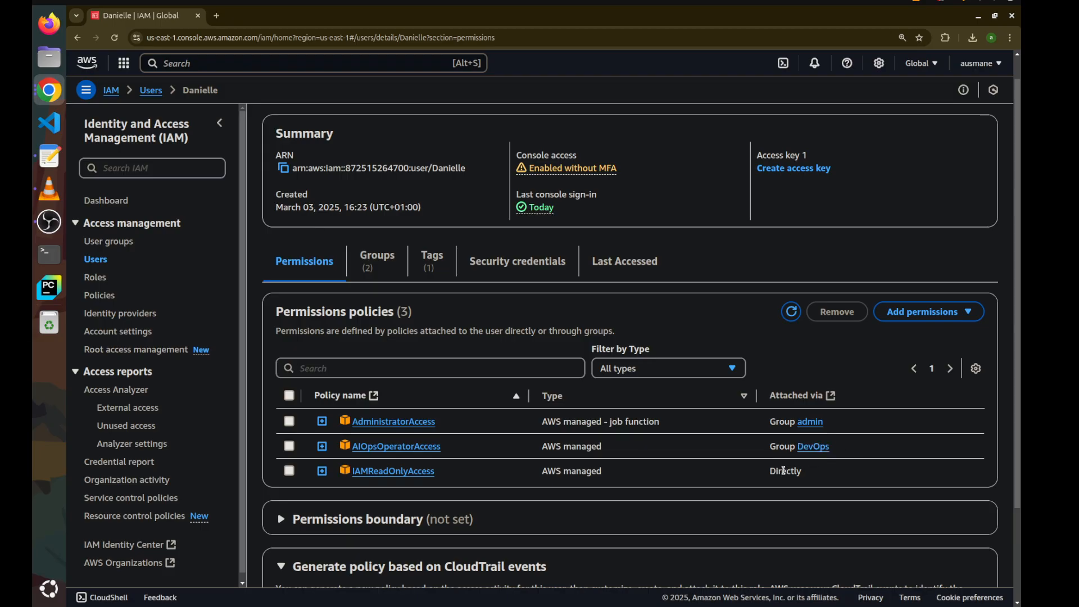
{"action": "double_click", "coordinate": [784, 470]}
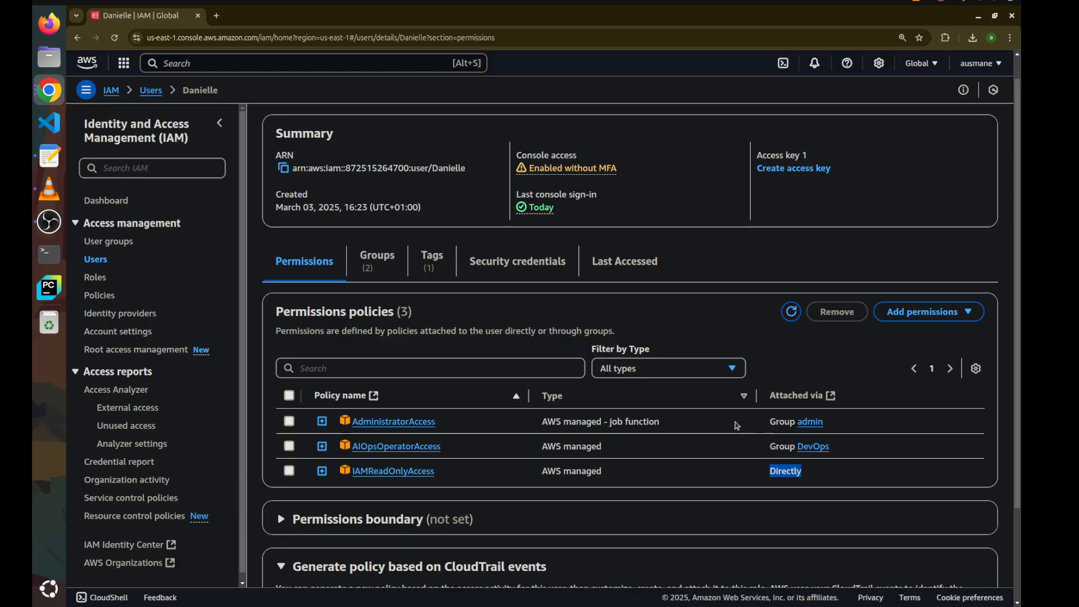
Open the AdministratorAccess policy and page through its list of allowed services
{"action": "left_click", "coordinate": [110, 296]}
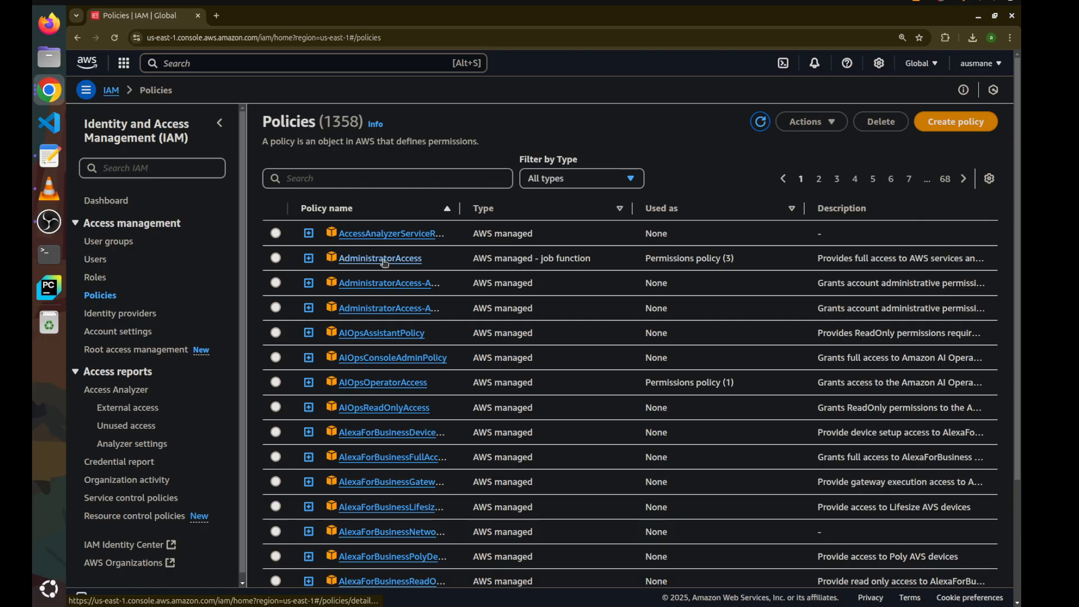
{"action": "left_click", "coordinate": [385, 262]}
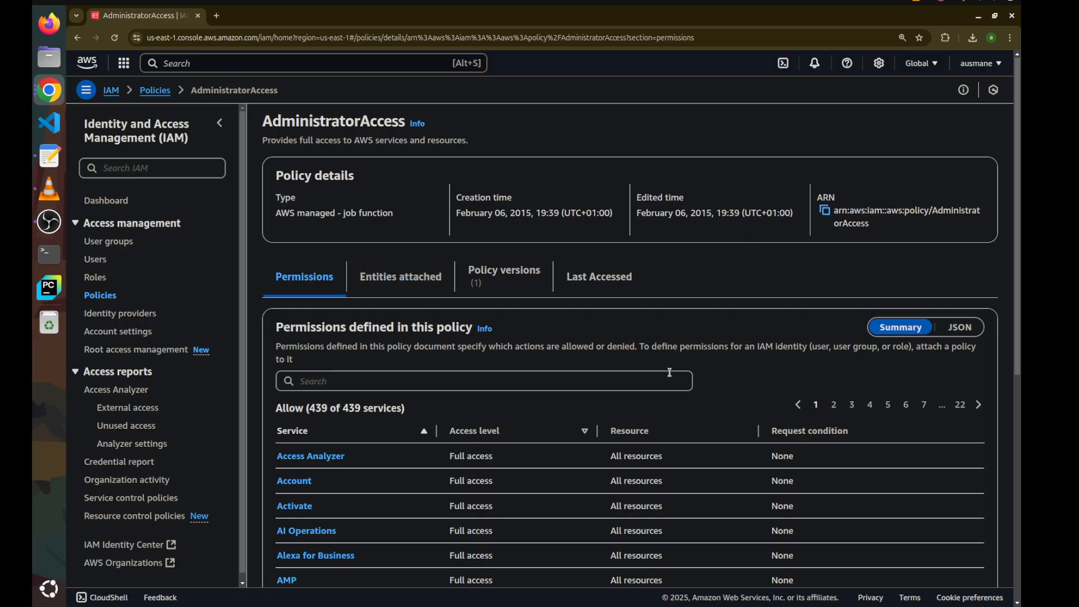
{"action": "scroll", "coordinate": [525, 431], "scroll_direction": "down", "scroll_amount": 6}
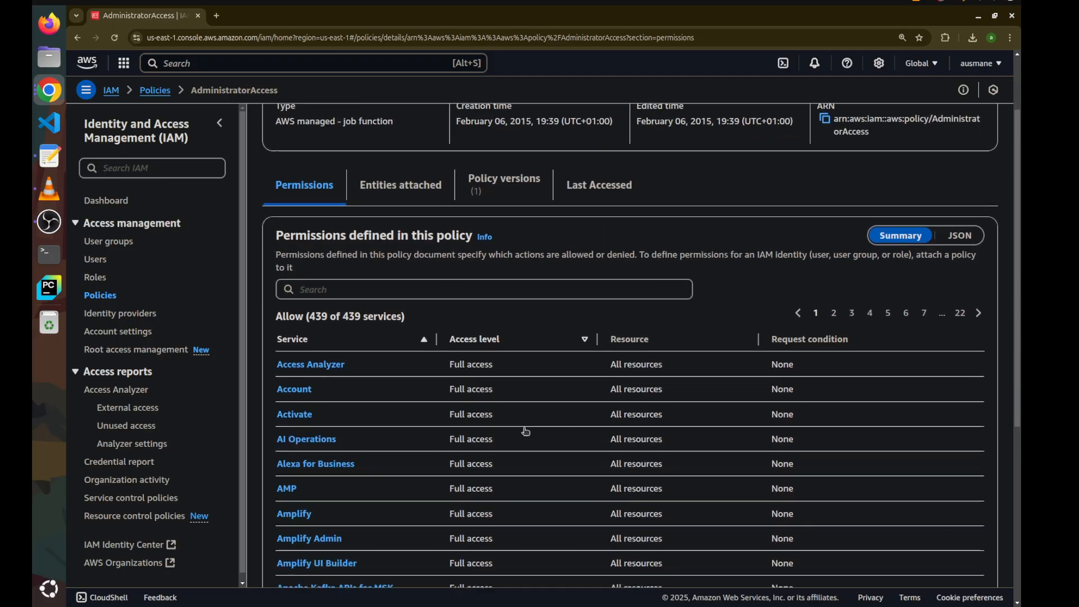
{"action": "scroll", "coordinate": [526, 431], "scroll_direction": "up", "scroll_amount": 2}
{"action": "scroll", "coordinate": [526, 431], "scroll_direction": "down", "scroll_amount": 4}
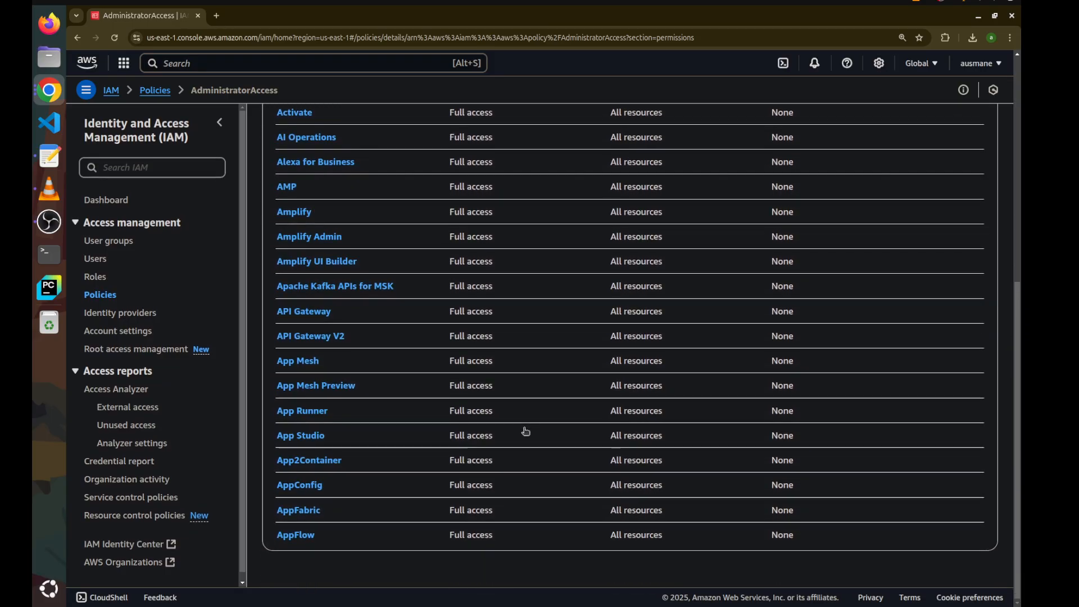
{"action": "scroll", "coordinate": [525, 431], "scroll_direction": "up", "scroll_amount": 8}
{"action": "scroll", "coordinate": [526, 431], "scroll_direction": "down", "scroll_amount": 5}
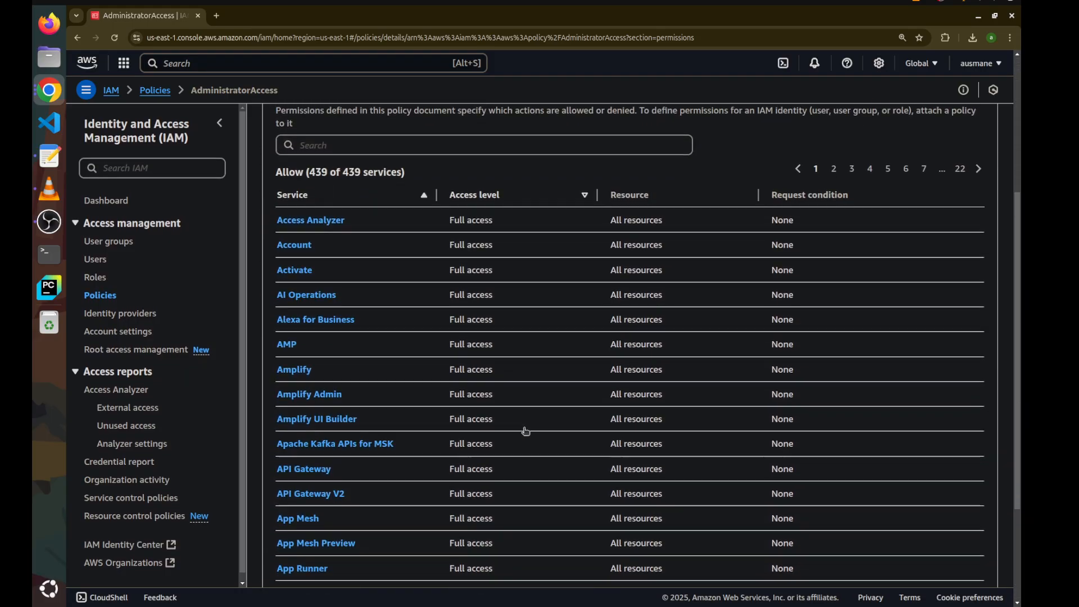
{"action": "triple_click", "coordinate": [353, 157]}
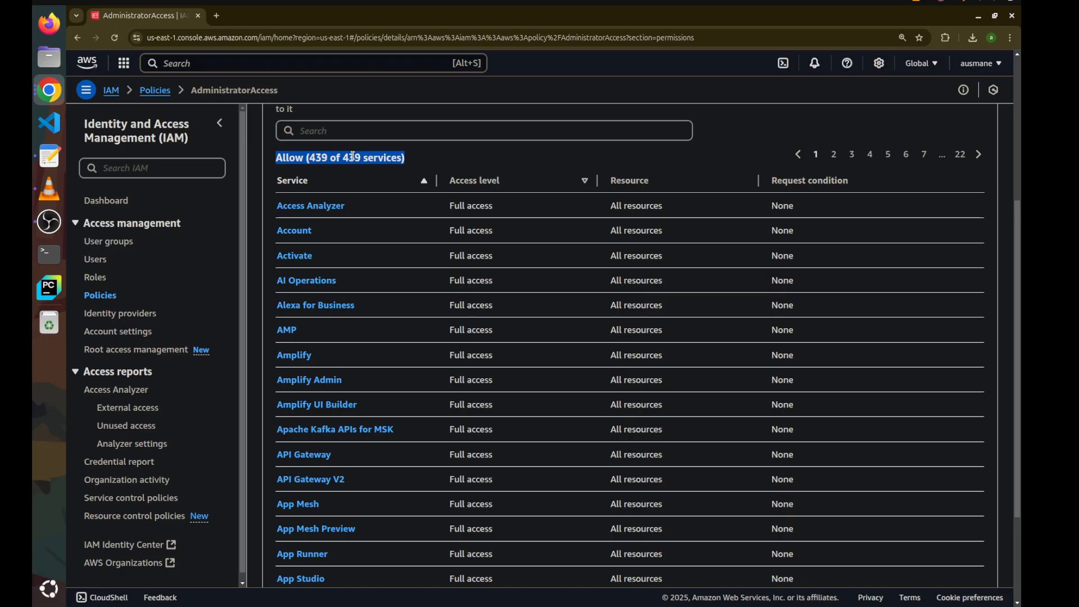
{"action": "scroll", "coordinate": [353, 156], "scroll_direction": "down", "scroll_amount": 3}
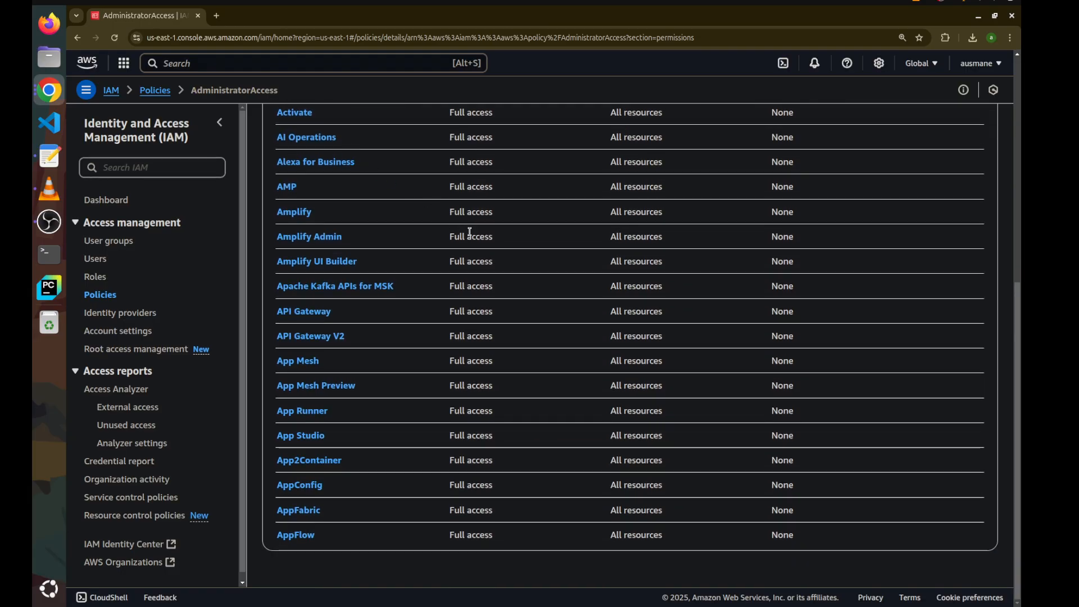
{"action": "scroll", "coordinate": [470, 231], "scroll_direction": "up", "scroll_amount": 6}
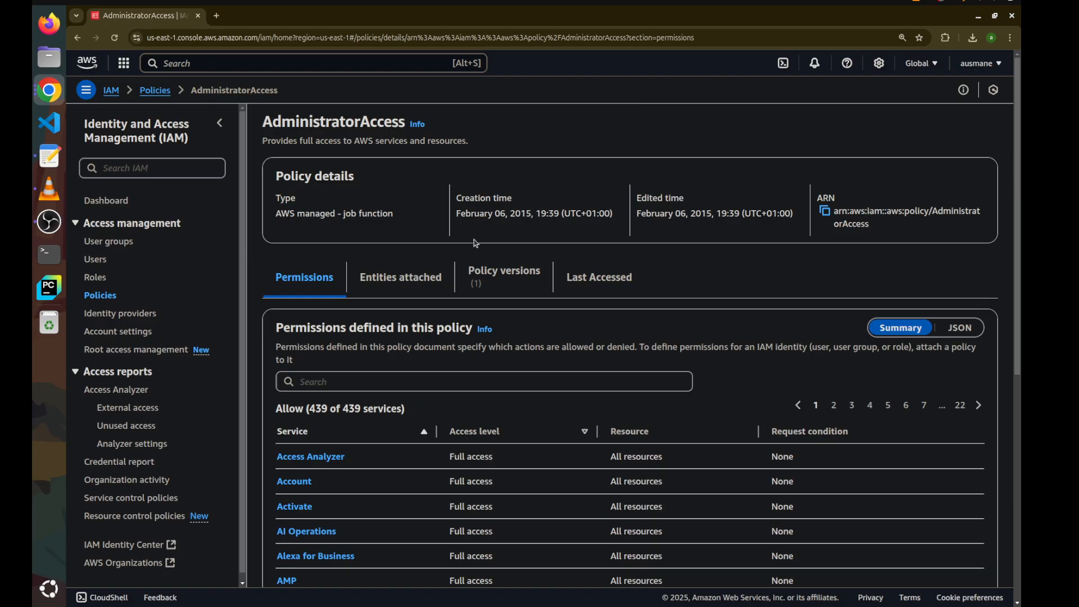
{"action": "left_click", "coordinate": [872, 406]}
{"action": "left_click", "coordinate": [888, 407]}
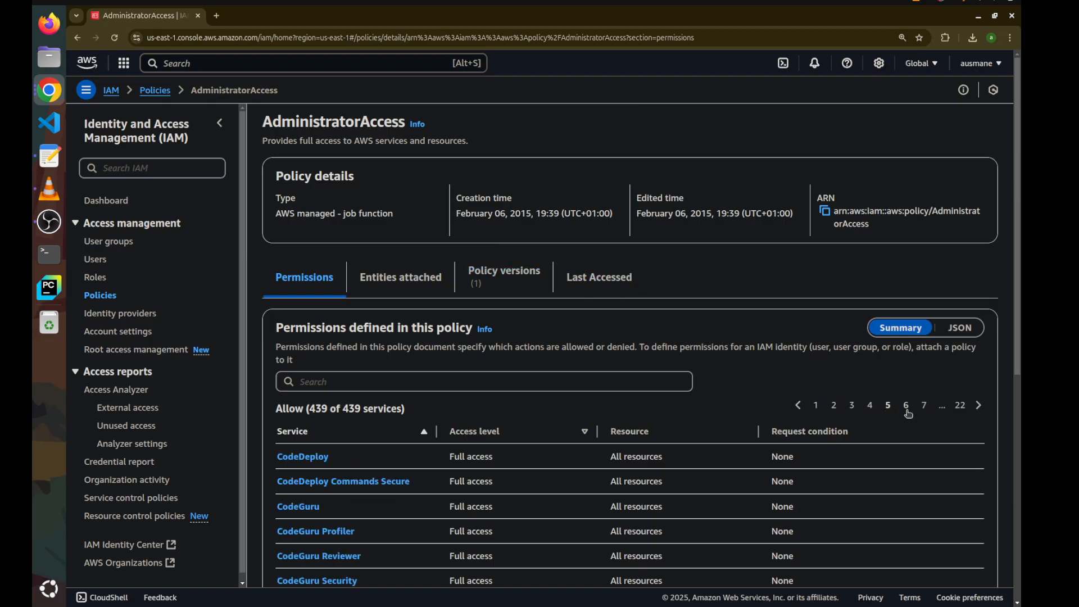
{"action": "scroll", "coordinate": [723, 489], "scroll_direction": "down", "scroll_amount": 7}
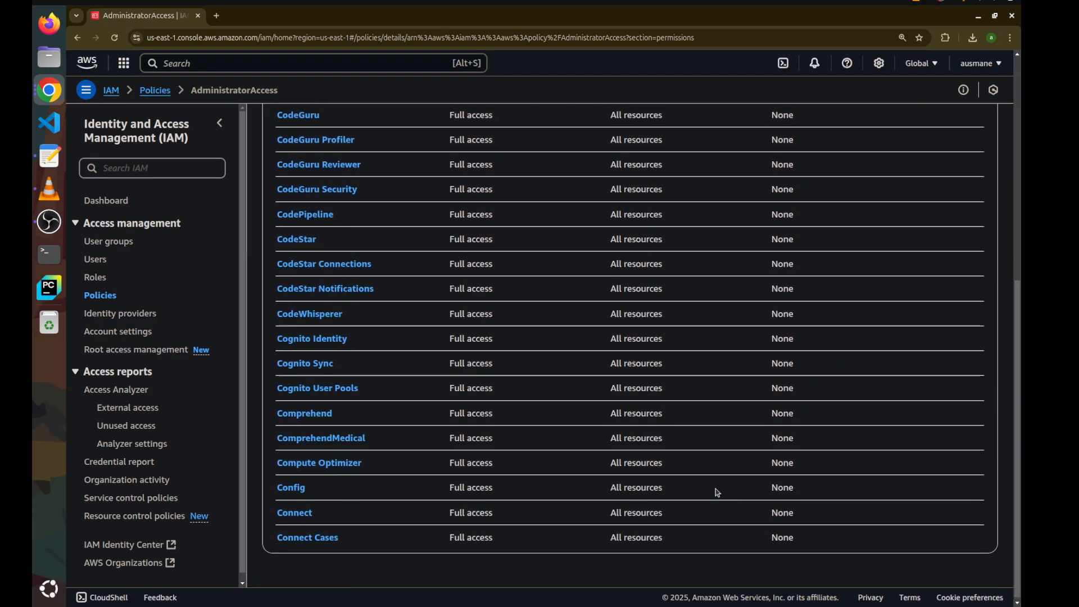
{"action": "scroll", "coordinate": [718, 492], "scroll_direction": "up", "scroll_amount": 7}
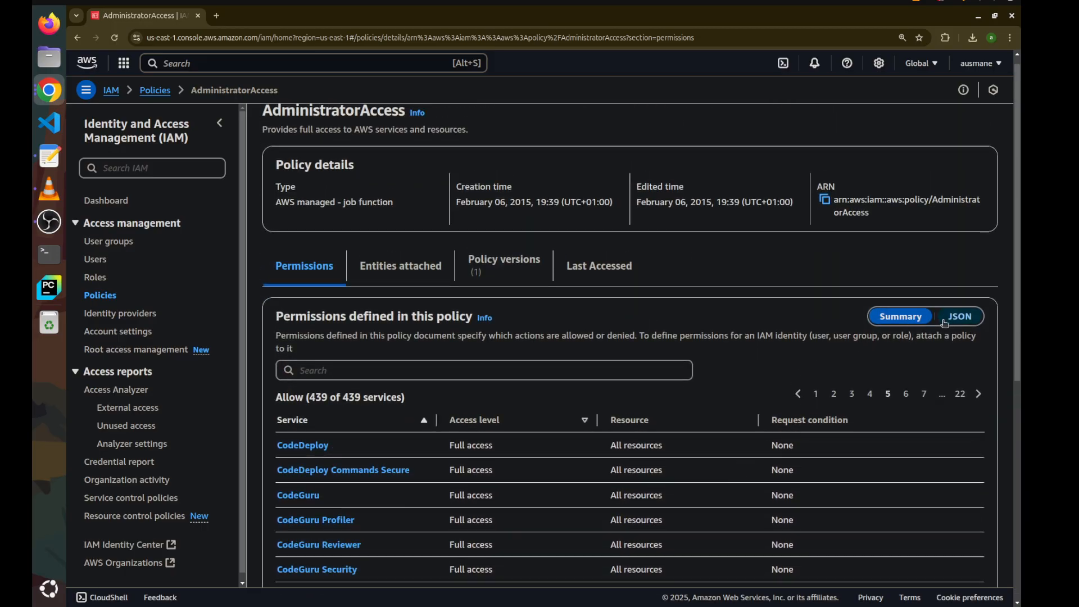
Switch the AdministratorAccess policy to JSON view and highlight its permission statement
{"action": "left_click", "coordinate": [960, 319]}
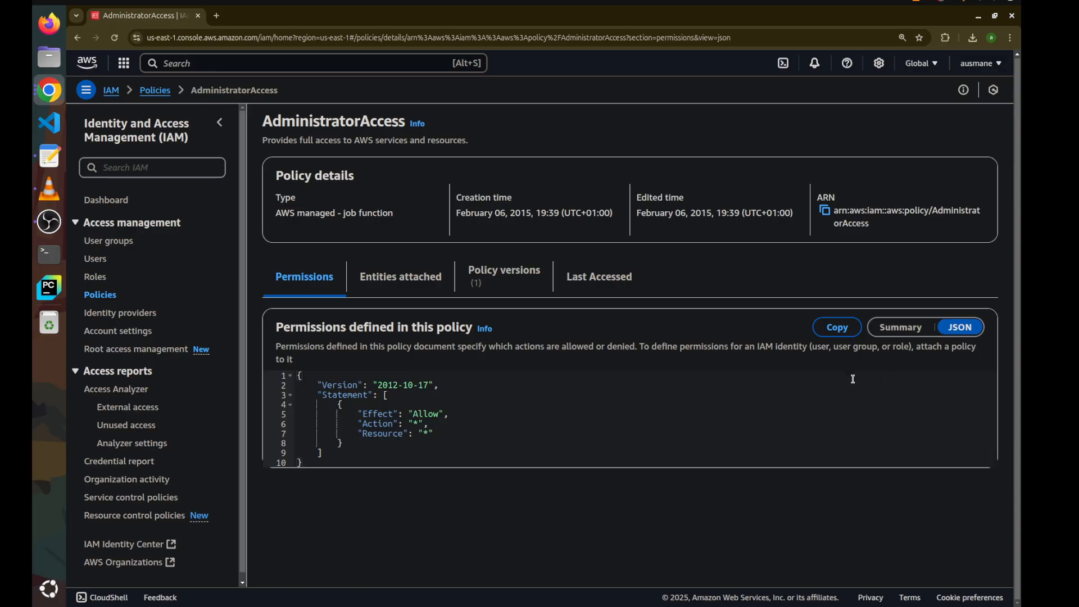
{"action": "left_click_drag", "start_coordinate": [455, 440], "coordinate": [291, 379]}
{"action": "left_click", "coordinate": [302, 395]}
Return to the policies list and search for iamre
{"action": "left_click", "coordinate": [156, 91]}
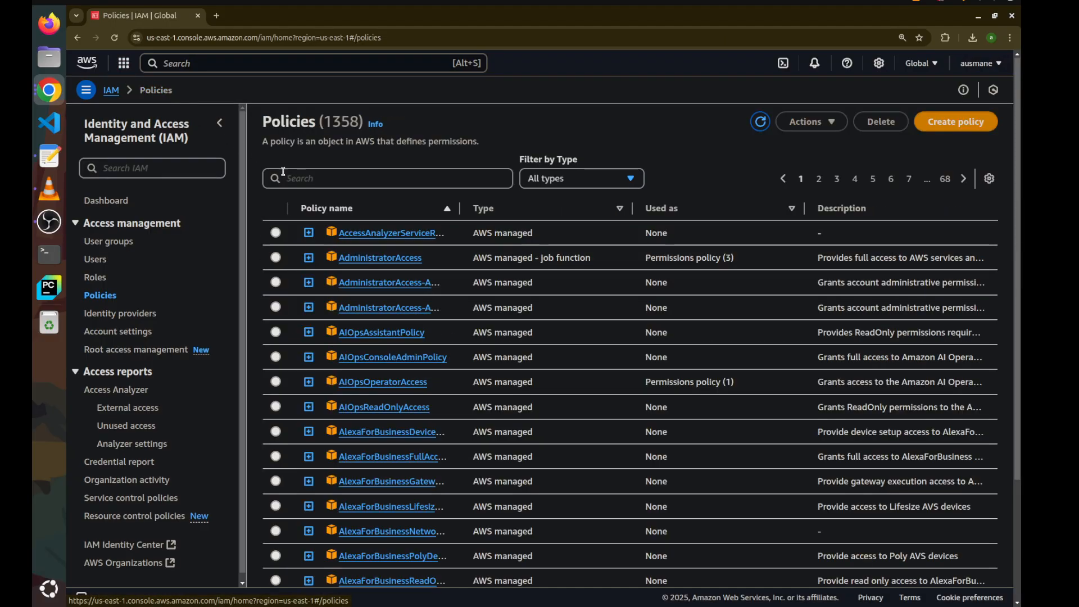
{"action": "left_click", "coordinate": [281, 178]}
{"action": "type", "text": "ia"}
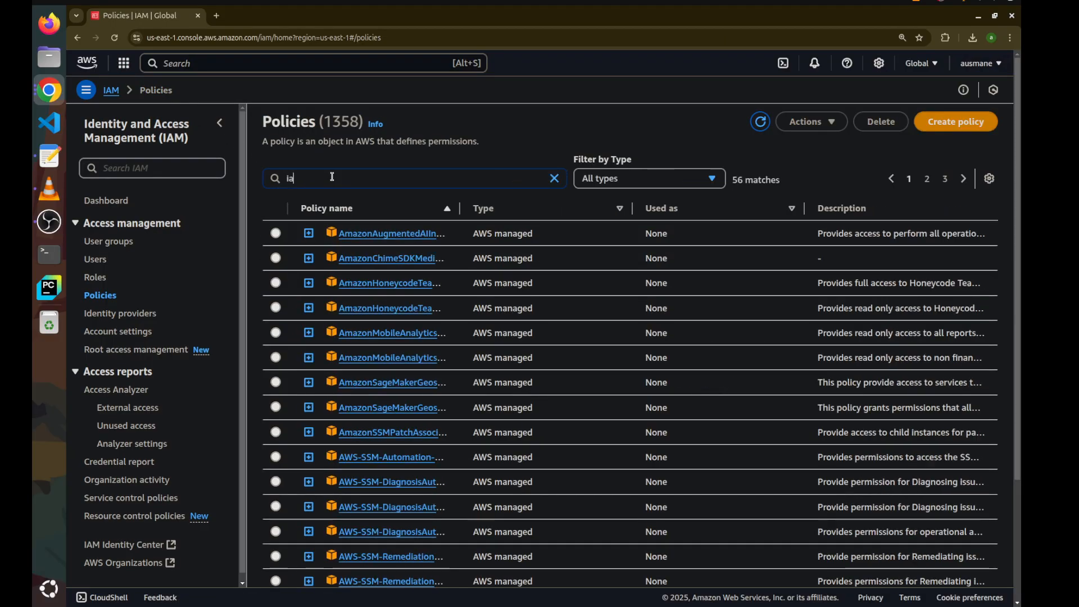
{"action": "type", "text": "mre"}
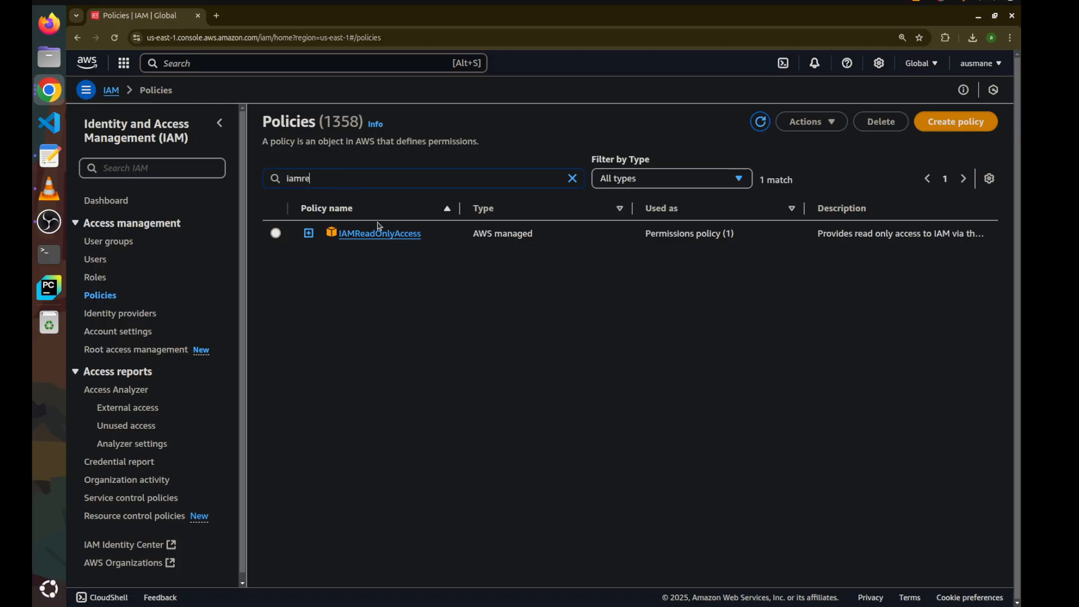
Open the IAMReadOnlyAccess policy and highlight the access level granted for the IAM service
{"action": "left_click", "coordinate": [396, 235]}
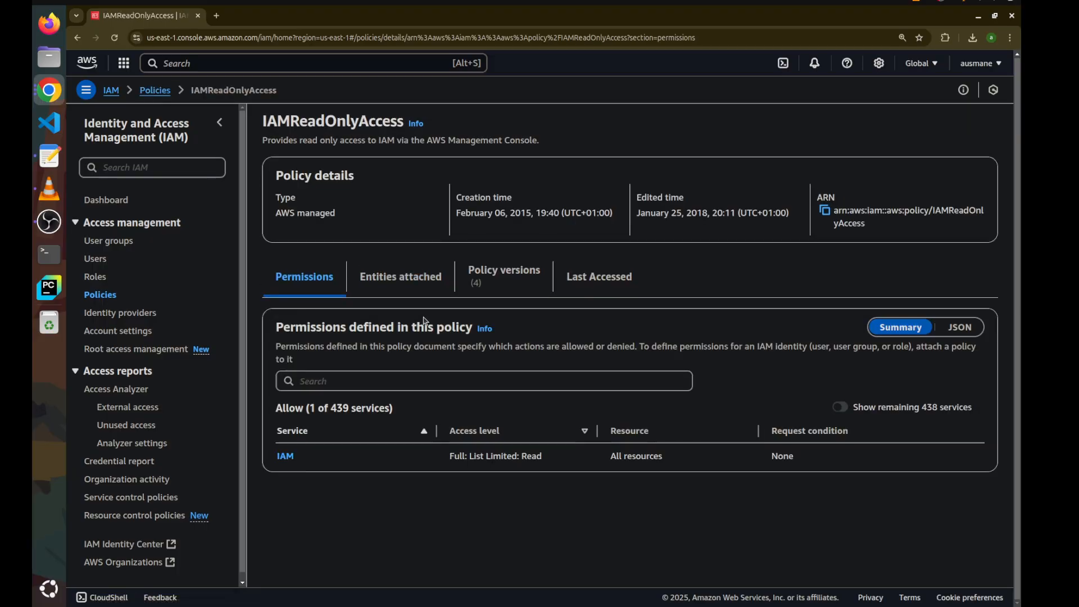
{"action": "left_click_drag", "start_coordinate": [506, 467], "coordinate": [549, 467]}
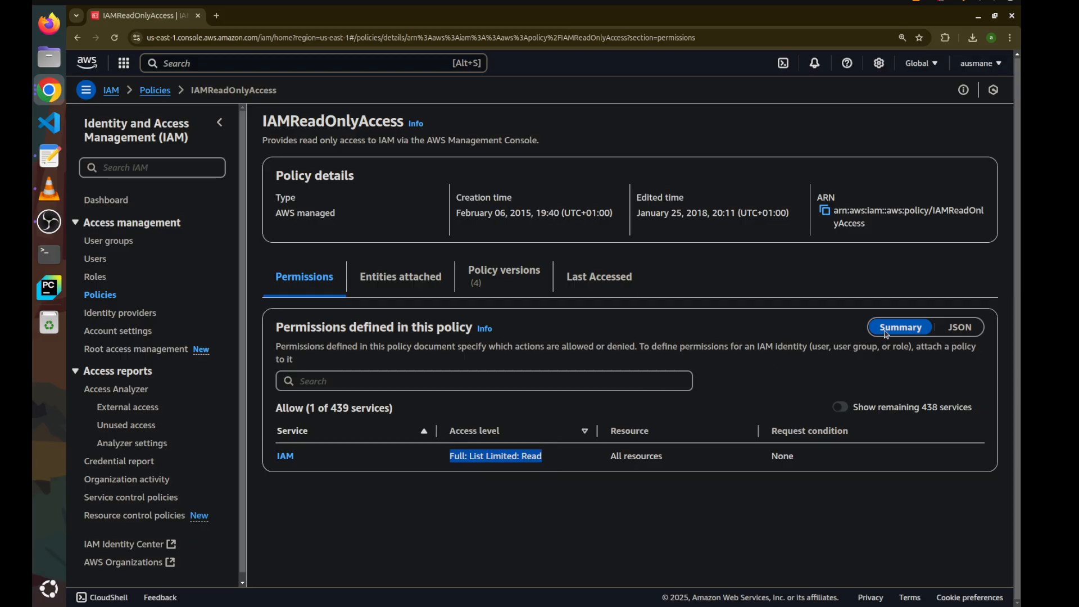
Open the IAM service's list of allowed actions in the policy summary and scroll through it
{"action": "left_click", "coordinate": [285, 456]}
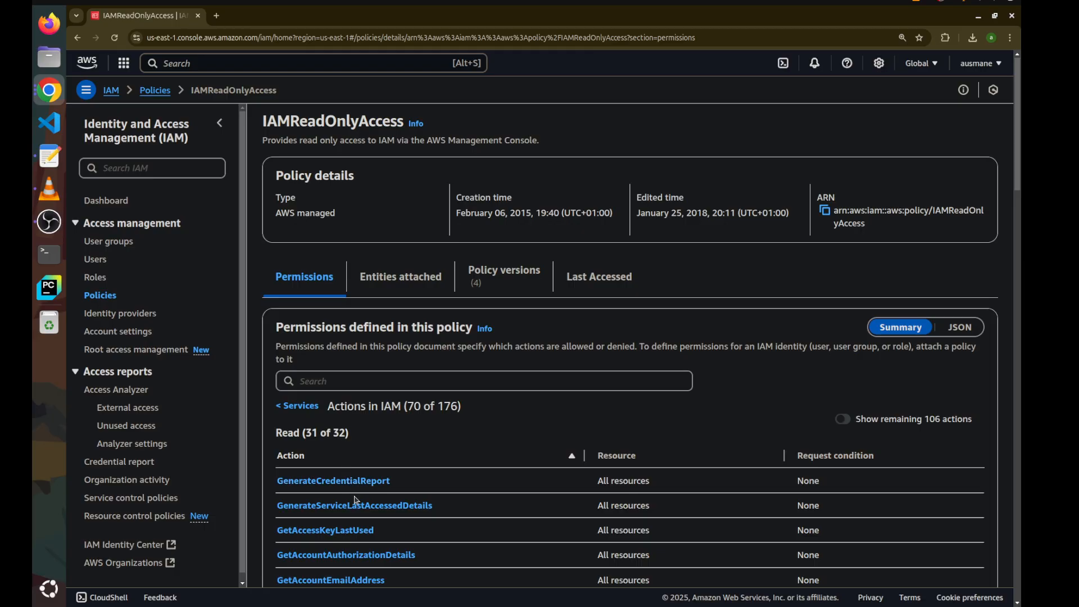
{"action": "scroll", "coordinate": [354, 500], "scroll_direction": "down", "scroll_amount": 8}
{"action": "scroll", "coordinate": [355, 501], "scroll_direction": "up", "scroll_amount": 5}
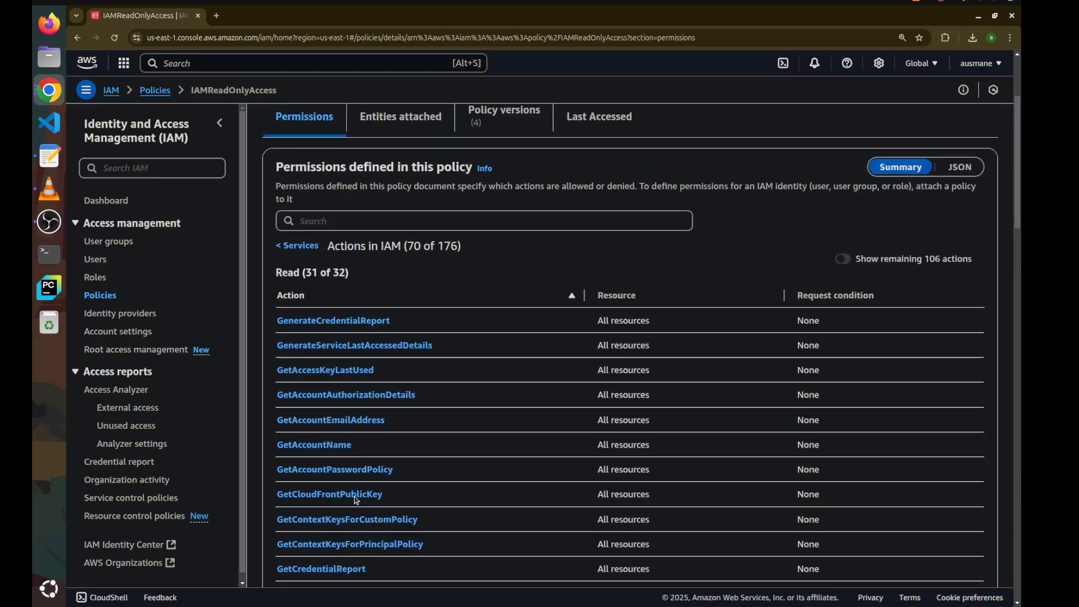
{"action": "scroll", "coordinate": [354, 500], "scroll_direction": "up", "scroll_amount": 2}
{"action": "scroll", "coordinate": [358, 501], "scroll_direction": "down", "scroll_amount": 1}
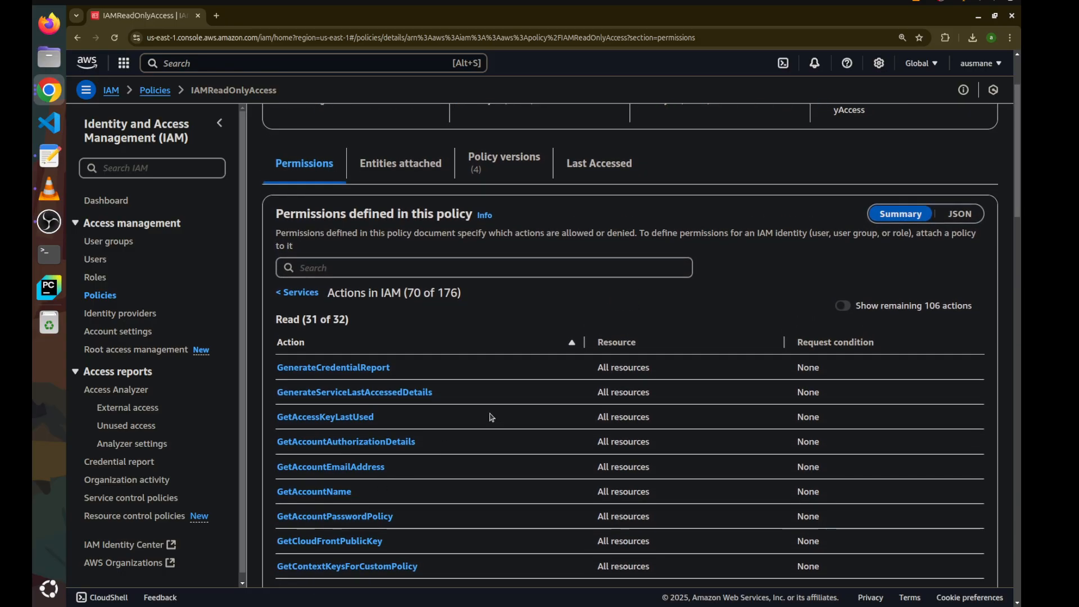
Switch the IAMReadOnlyAccess policy to JSON view and point out its allowed actions
{"action": "left_click", "coordinate": [961, 215]}
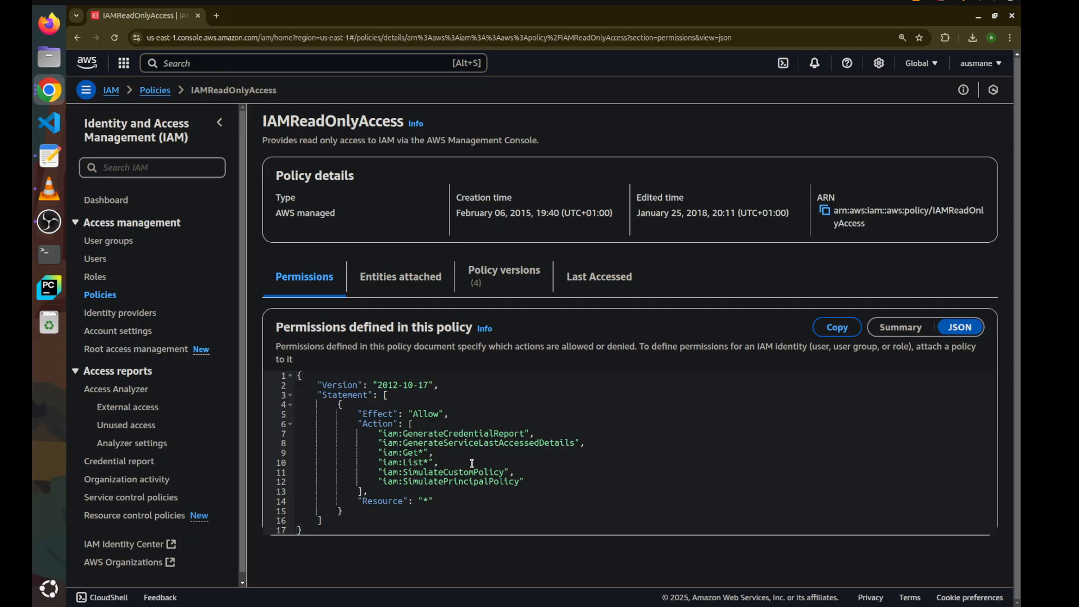
{"action": "left_click", "coordinate": [417, 454]}
{"action": "left_click", "coordinate": [420, 462]}
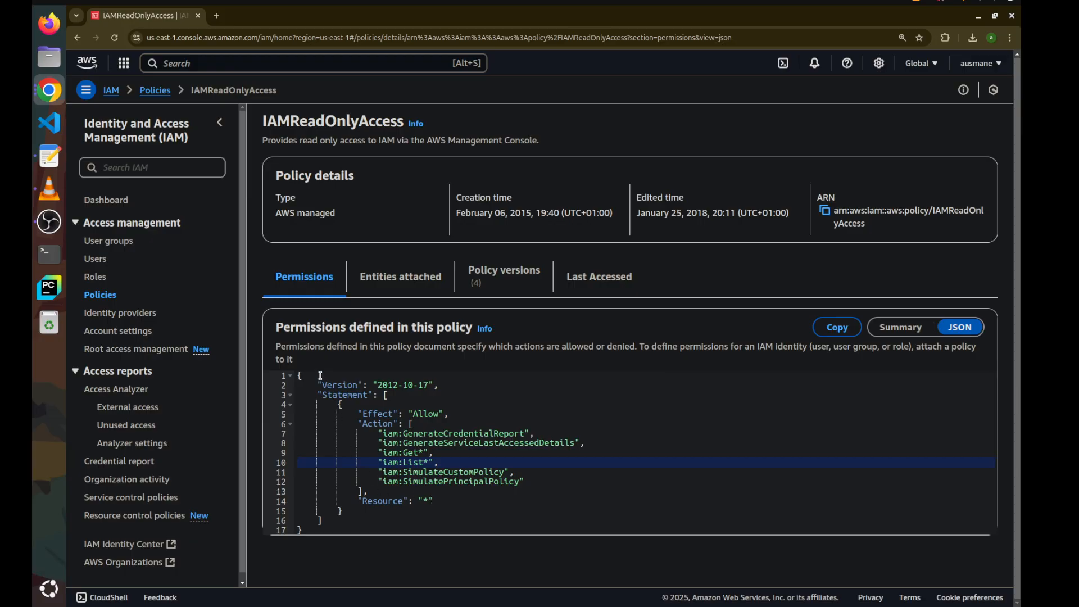
Start creating a new policy in the visual editor and choose IAM as its service
{"action": "left_click", "coordinate": [116, 294]}
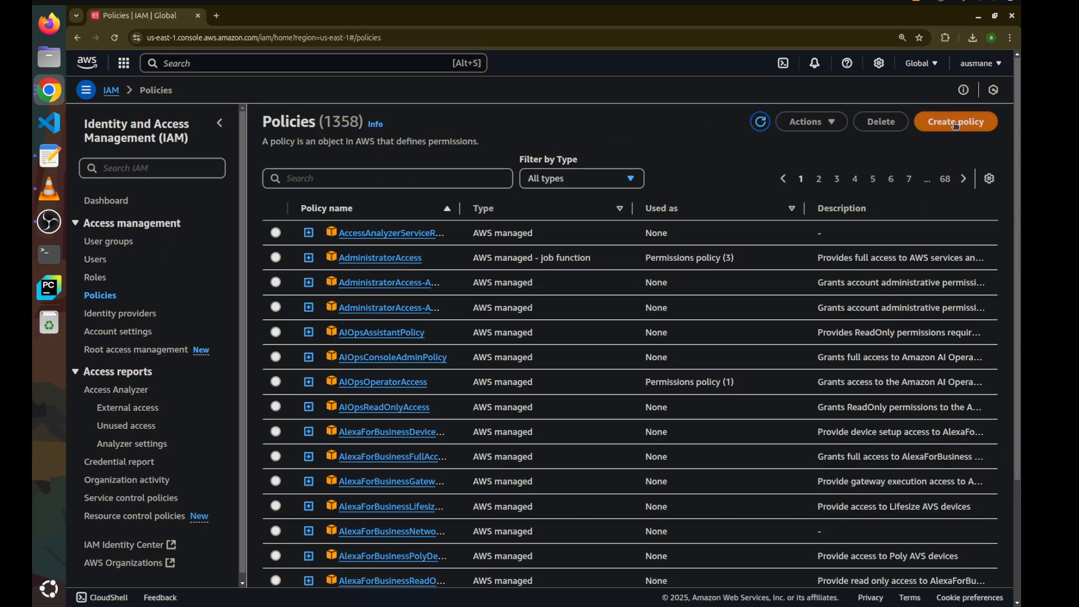
{"action": "left_click", "coordinate": [976, 122]}
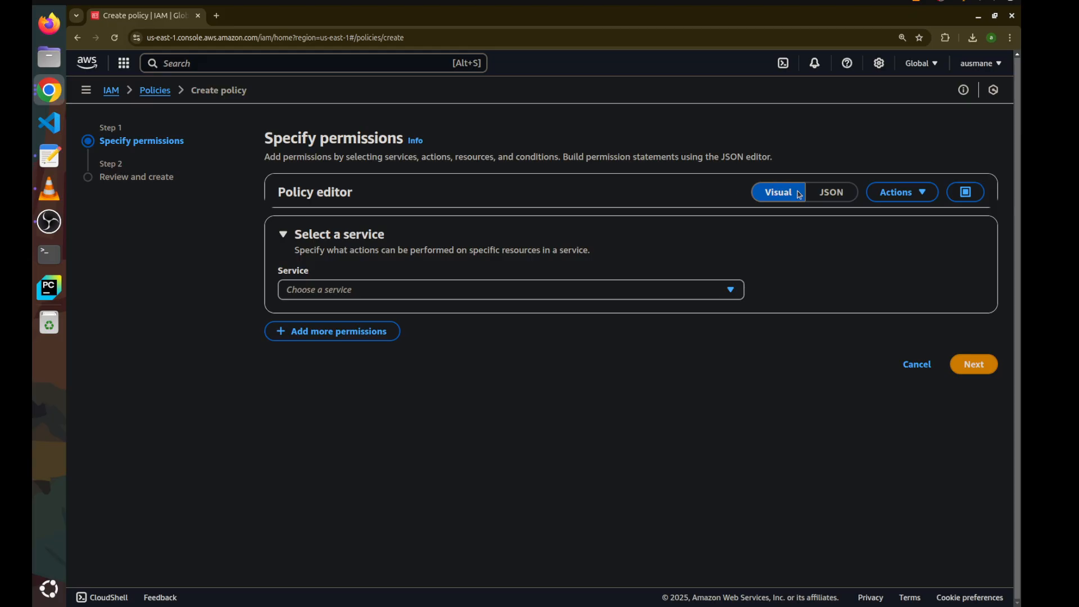
{"action": "left_click", "coordinate": [830, 196]}
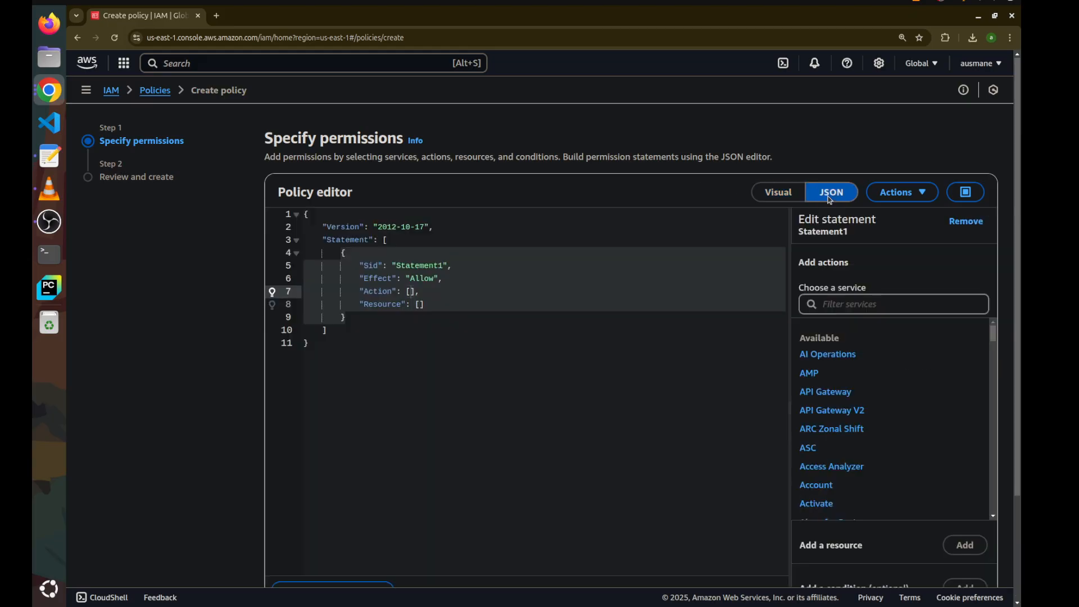
{"action": "left_click", "coordinate": [788, 199]}
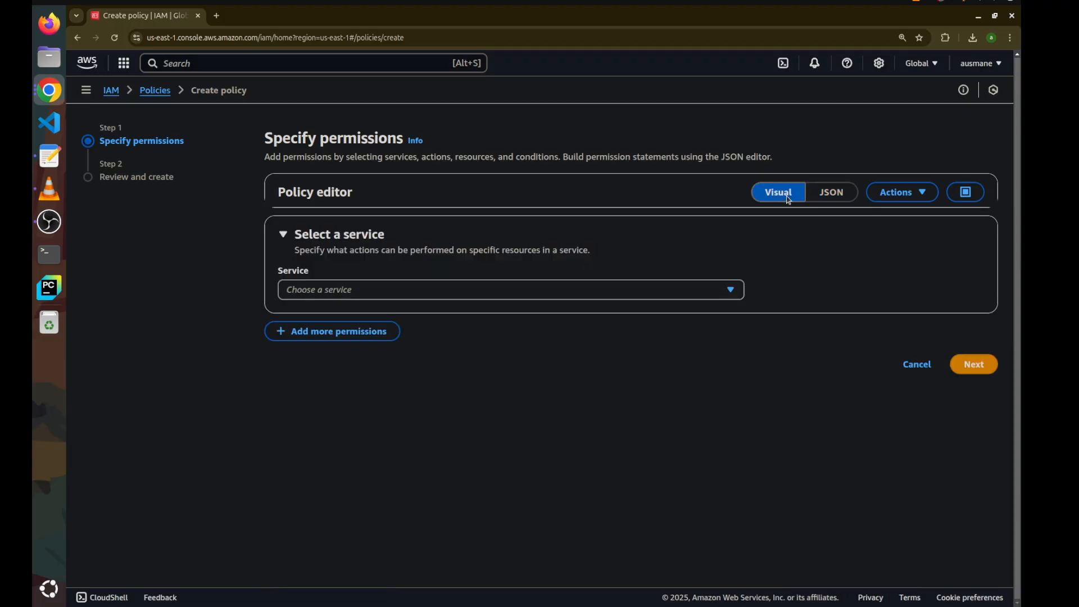
{"action": "left_click", "coordinate": [705, 293]}
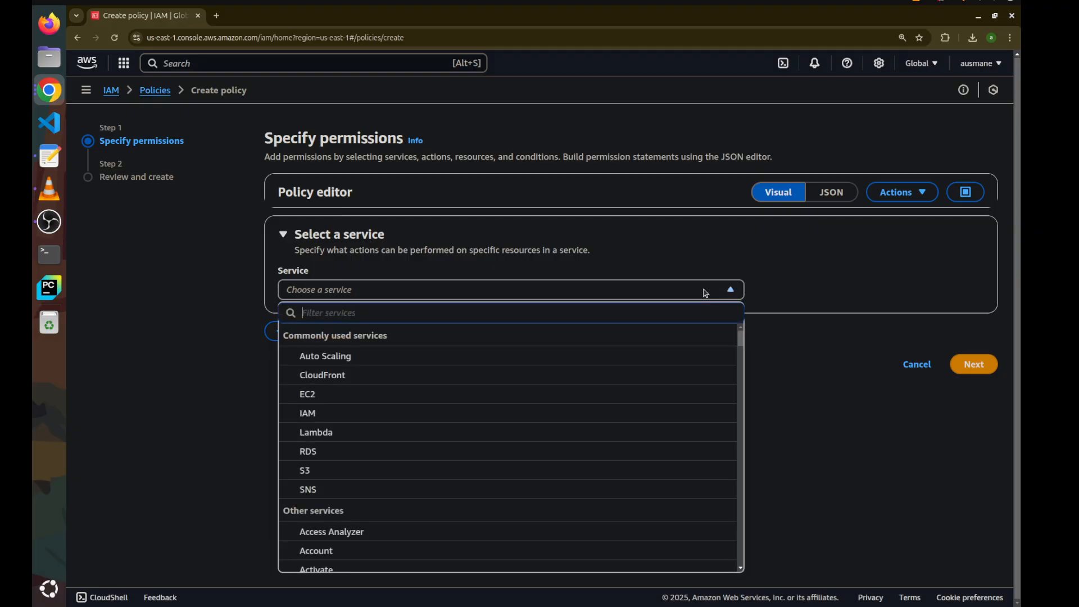
{"action": "type", "text": "iam"}
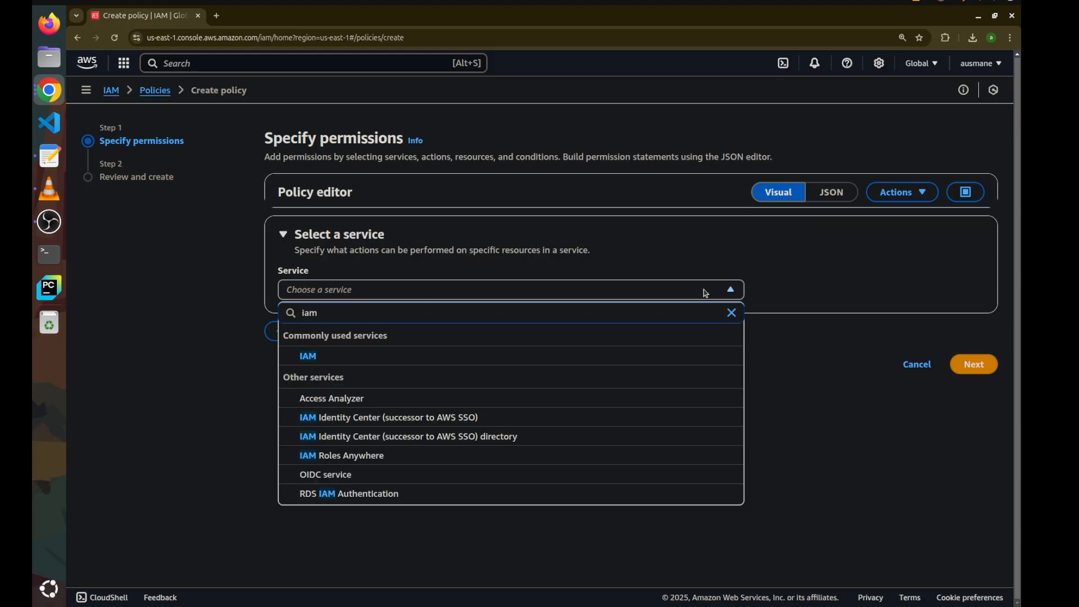
{"action": "left_click", "coordinate": [692, 358]}
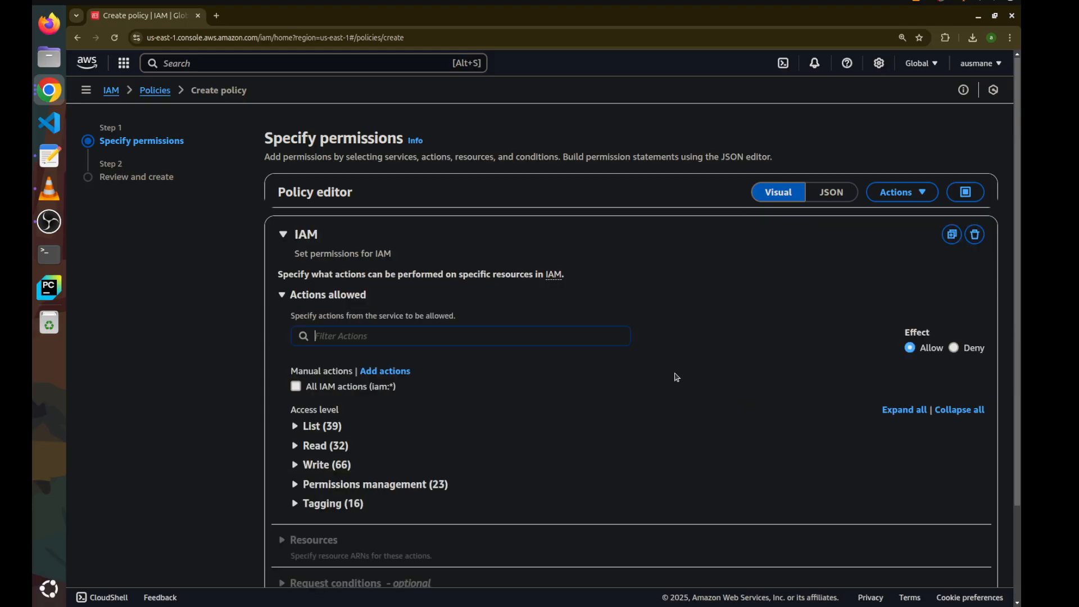
Allow the ListUsers and GetUser actions by filtering the IAM actions list
{"action": "left_click", "coordinate": [402, 343]}
{"action": "type", "text": "list"}
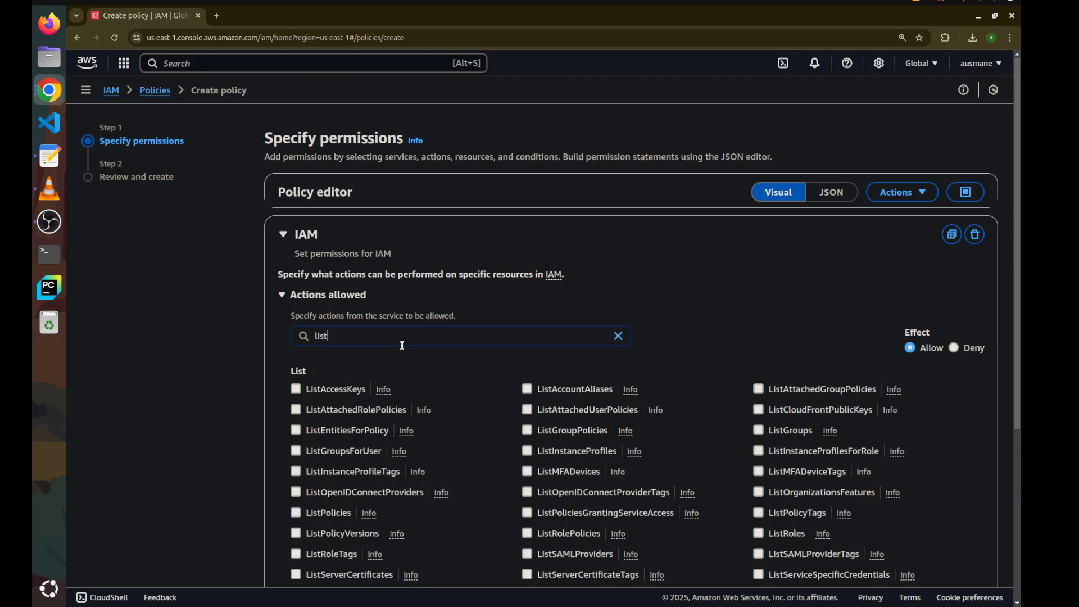
{"action": "type", "text": "use"}
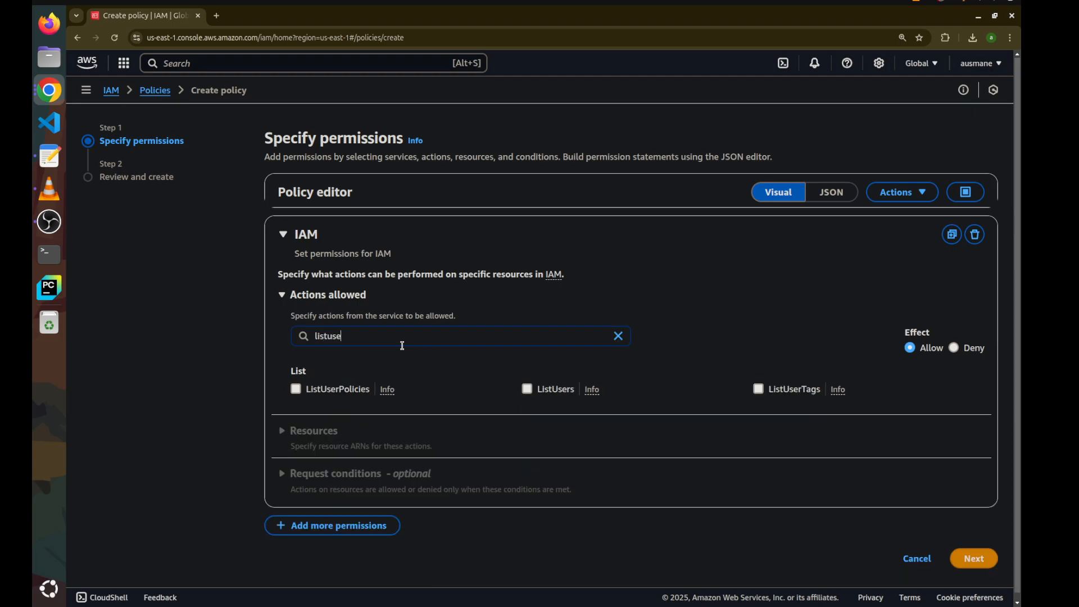
{"action": "left_click", "coordinate": [527, 390]}
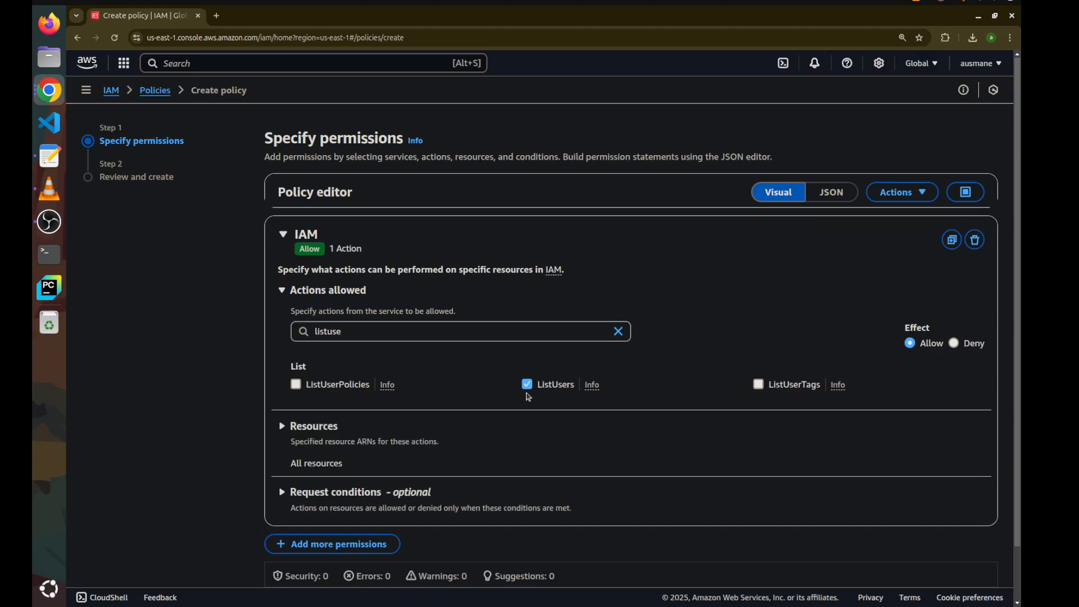
{"action": "left_click", "coordinate": [619, 332]}
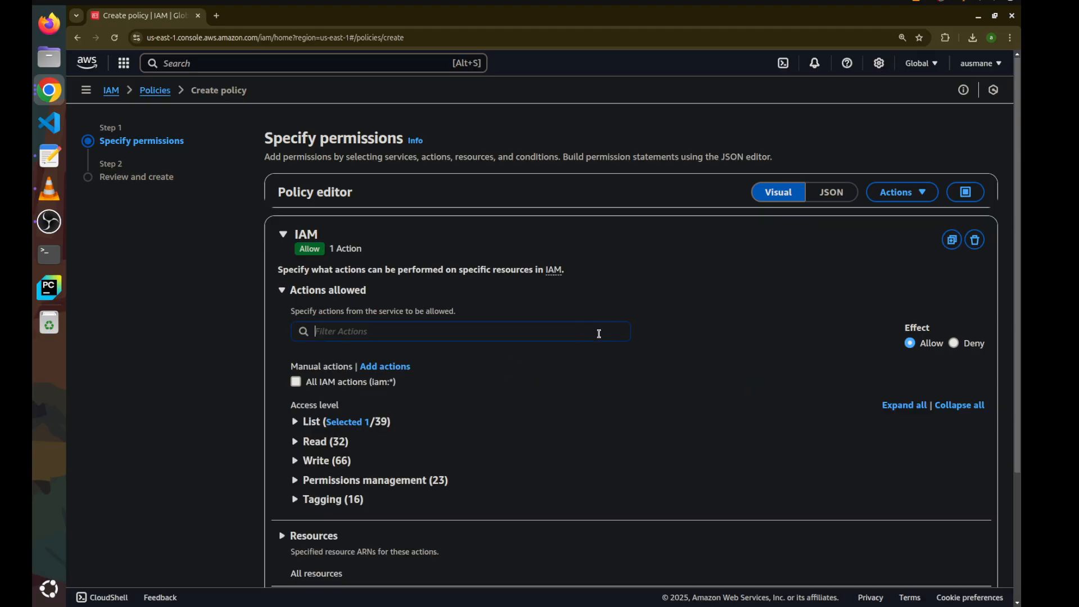
{"action": "type", "text": "getus"}
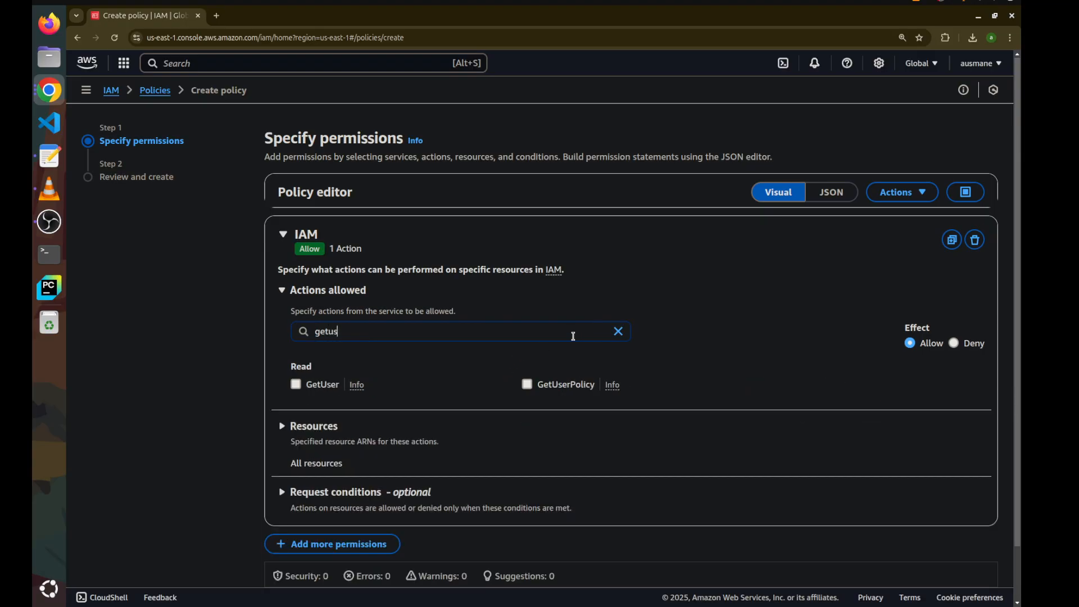
{"action": "left_click", "coordinate": [295, 385]}
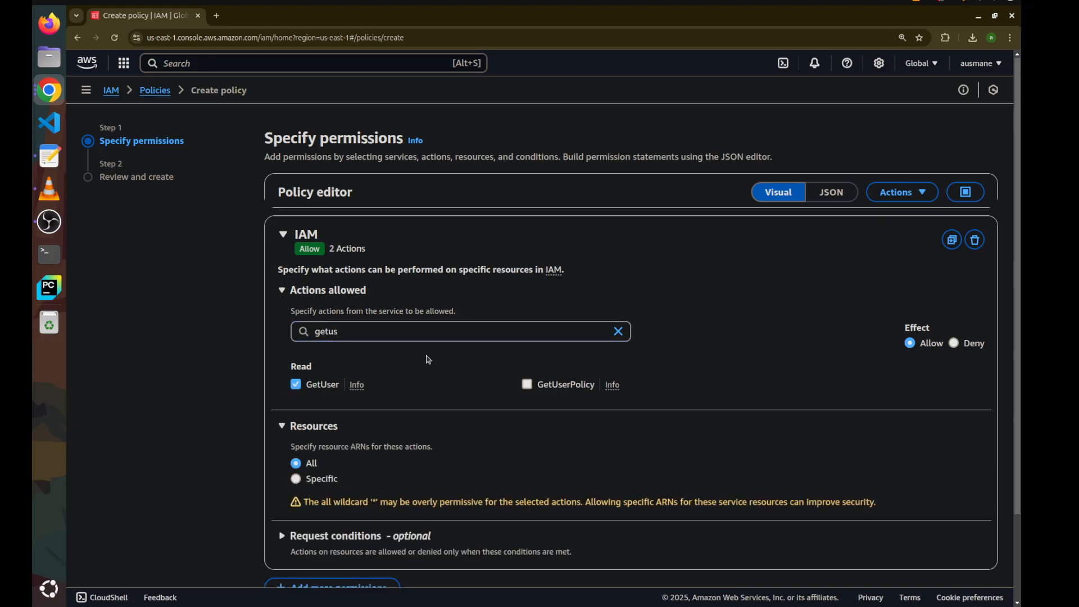
{"action": "left_click", "coordinate": [618, 331]}
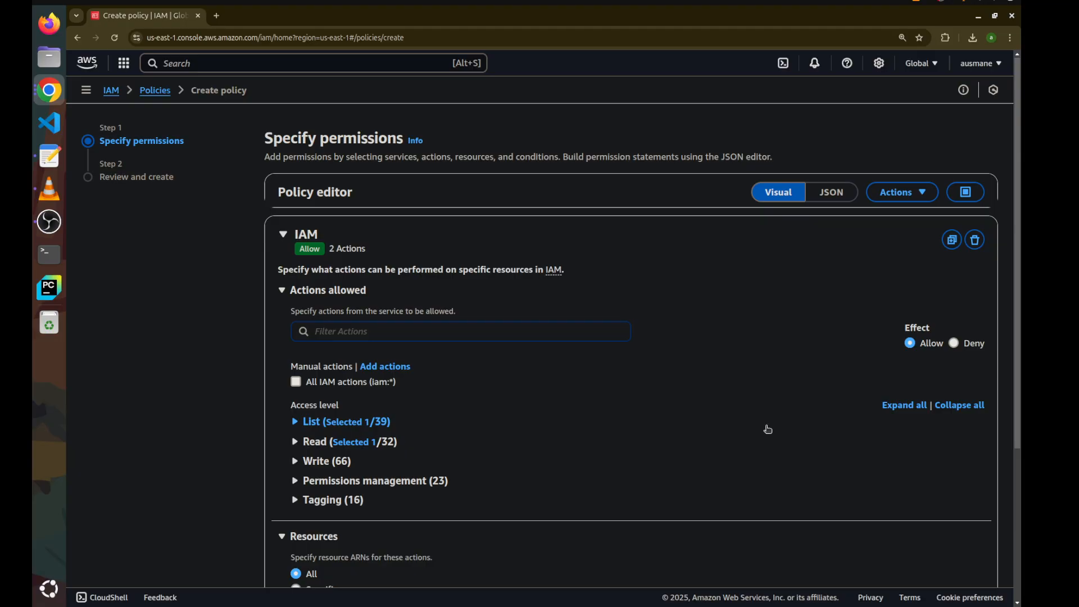
Name the policy MyIAMPolicy and create it
{"action": "scroll", "coordinate": [760, 430], "scroll_direction": "down", "scroll_amount": 4}
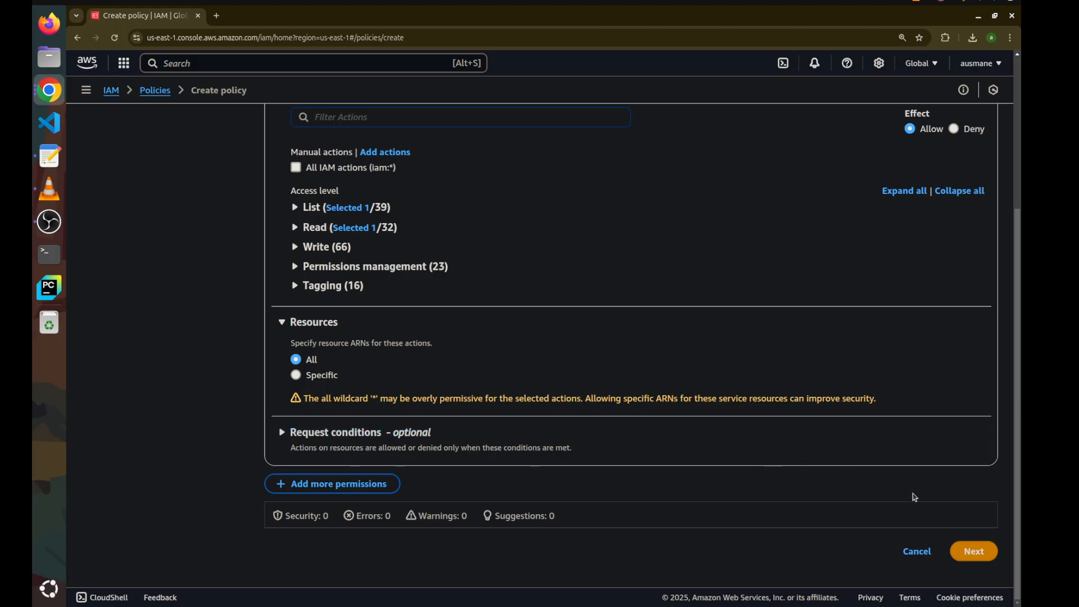
{"action": "left_click", "coordinate": [974, 553]}
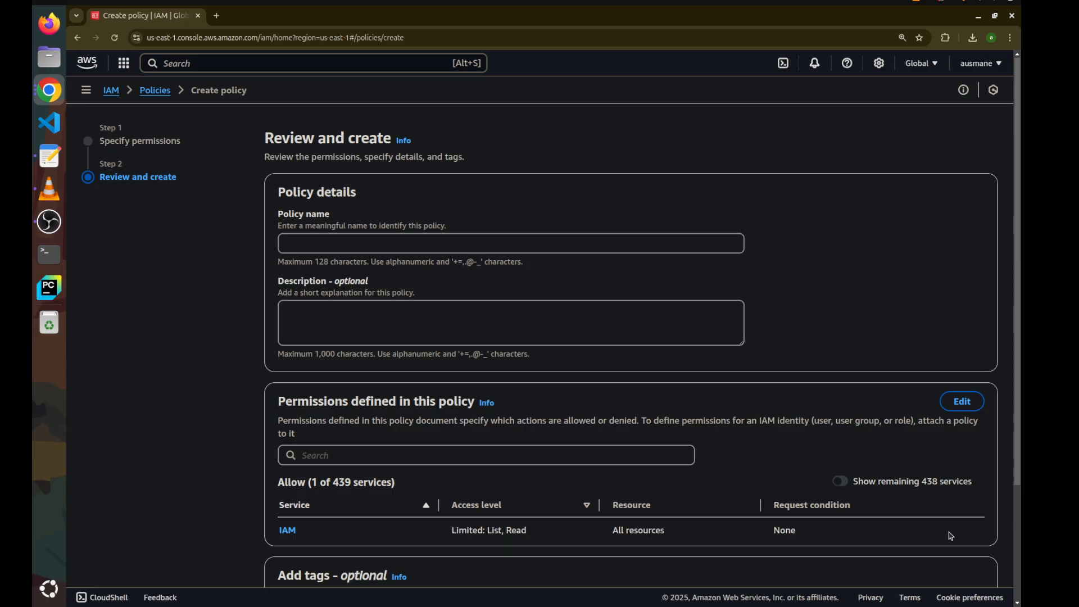
{"action": "left_click", "coordinate": [632, 248]}
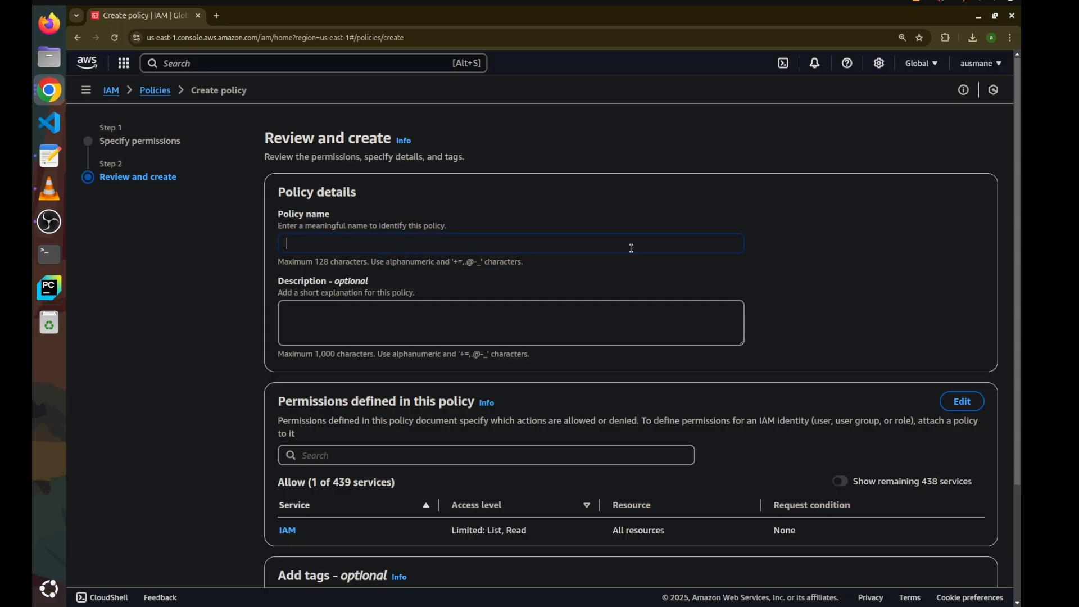
{"action": "type", "text": "MyIAN"}
{"action": "key", "text": "BackSpace"}
{"action": "type", "text": "MPolicy"}
{"action": "scroll", "coordinate": [631, 248], "scroll_direction": "down", "scroll_amount": 3}
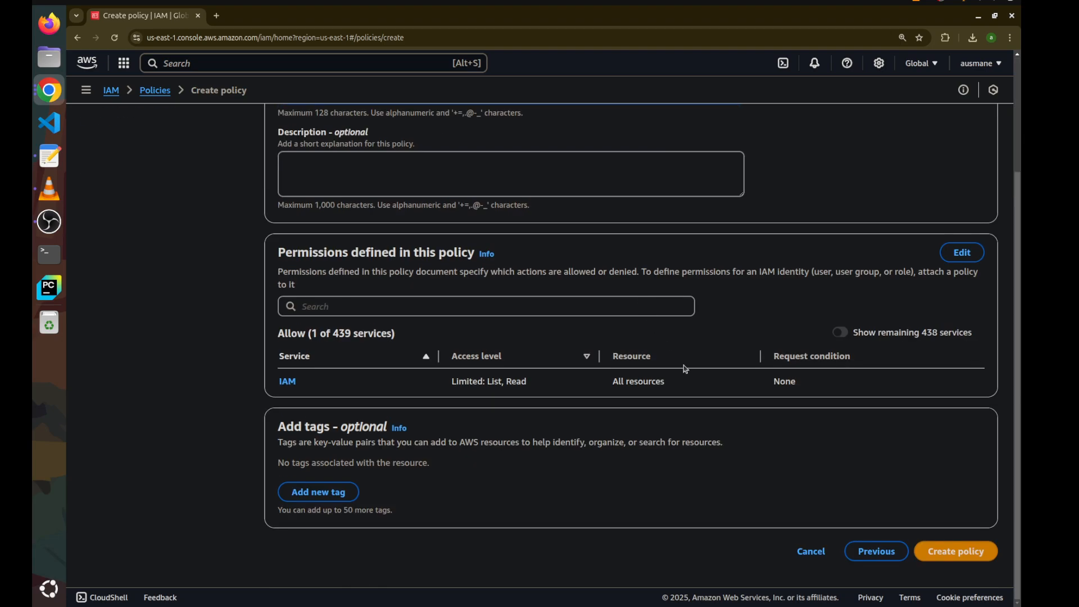
{"action": "left_click", "coordinate": [965, 563]}
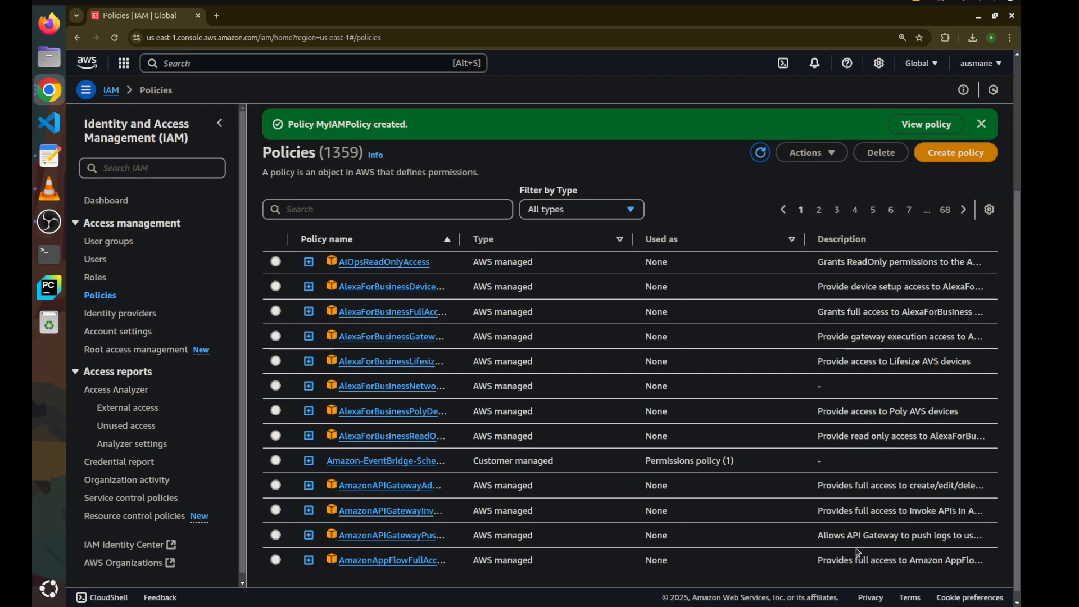
Search for myia, open MyIAMPolicy, and examine its permissions in JSON view
{"action": "left_click", "coordinate": [407, 208]}
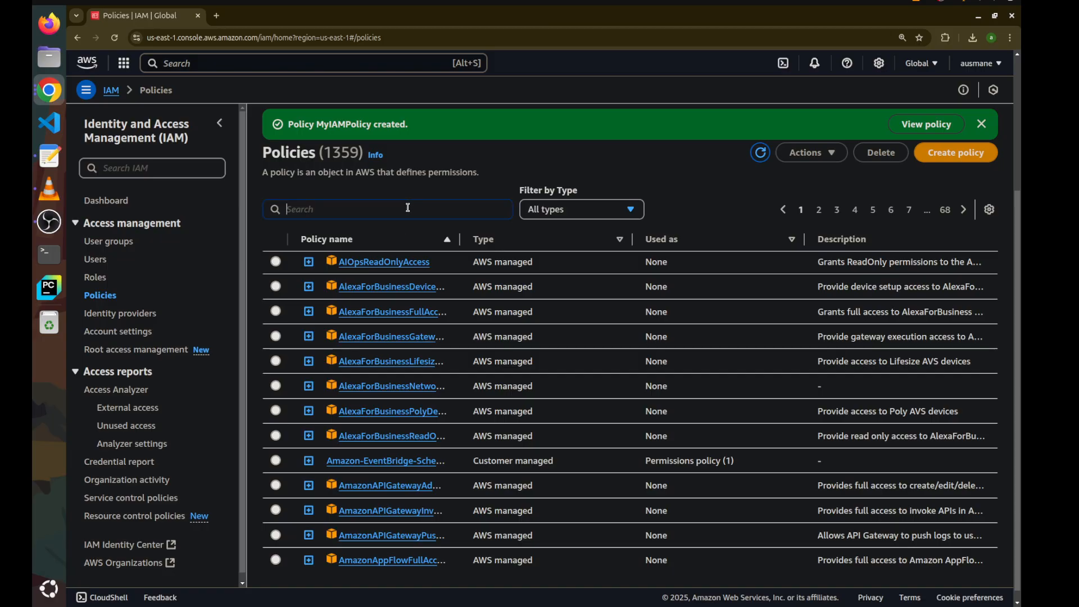
{"action": "type", "text": "my"}
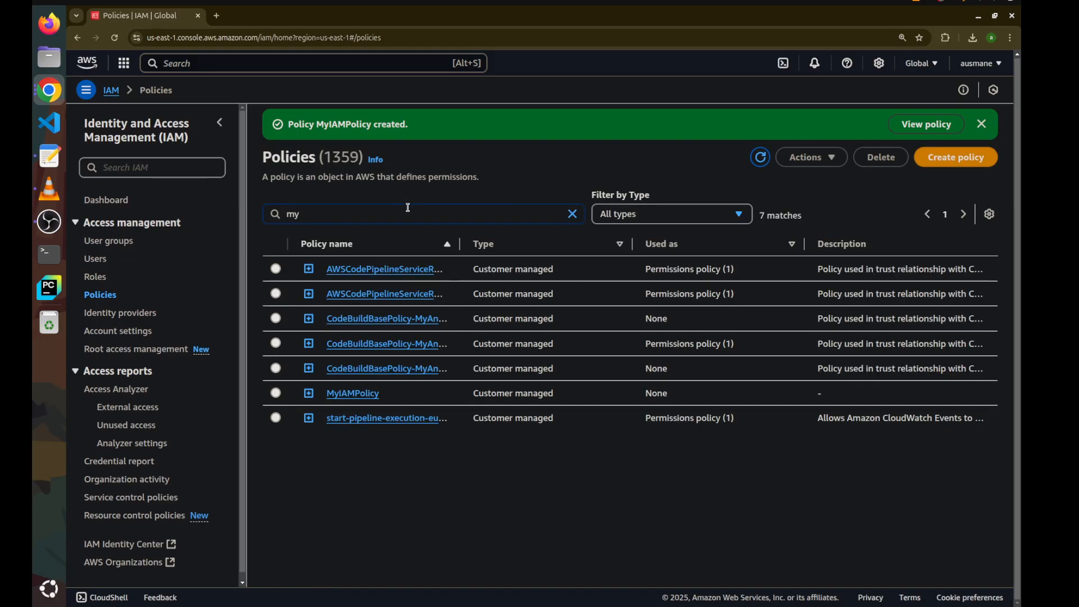
{"action": "type", "text": "ia"}
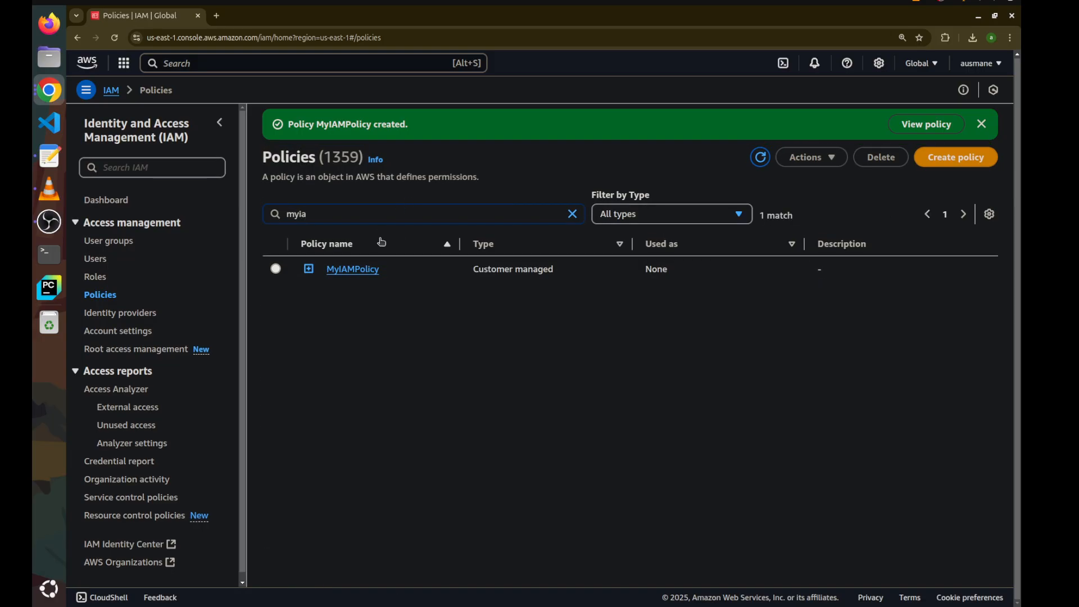
{"action": "left_click", "coordinate": [376, 269]}
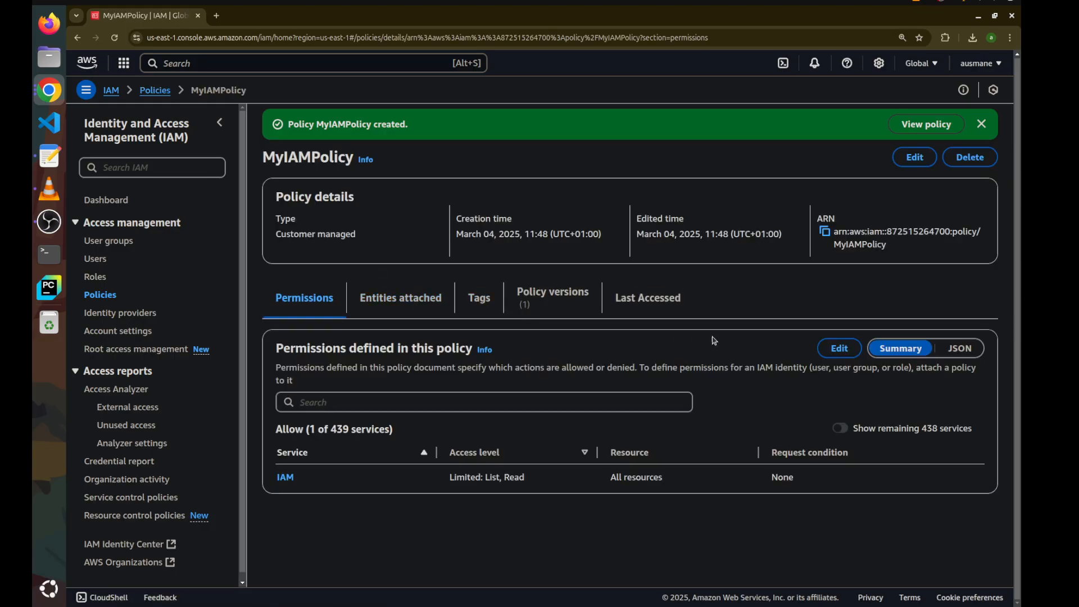
{"action": "left_click", "coordinate": [960, 348]}
{"action": "left_click_drag", "start_coordinate": [472, 477], "coordinate": [295, 461]}
{"action": "left_click", "coordinate": [294, 461]}
Delete the DevOps user group, entering its name to confirm
{"action": "left_click", "coordinate": [101, 261]}
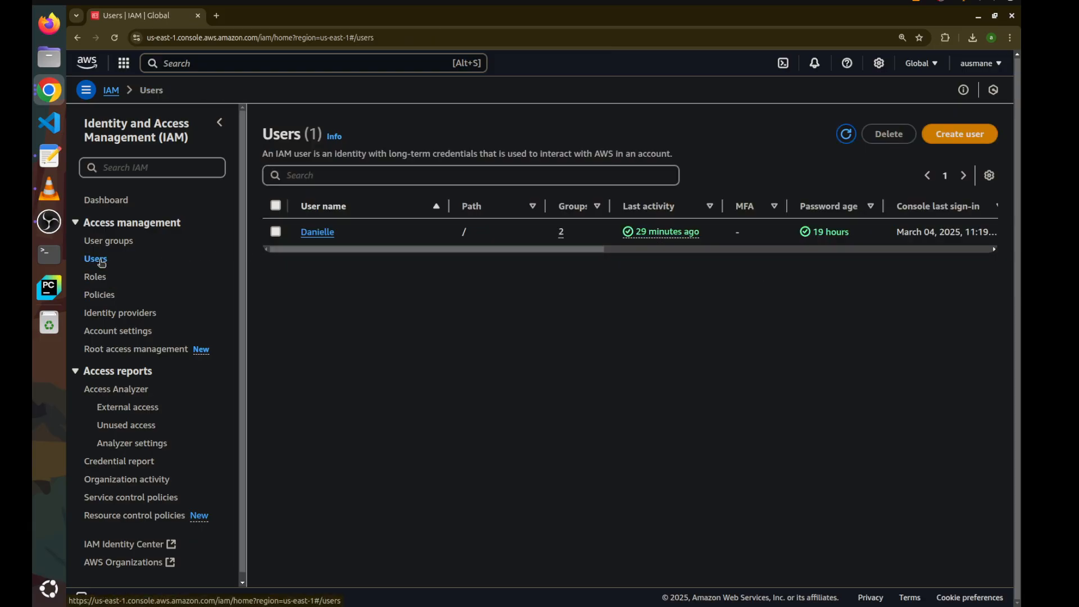
{"action": "left_click", "coordinate": [120, 243]}
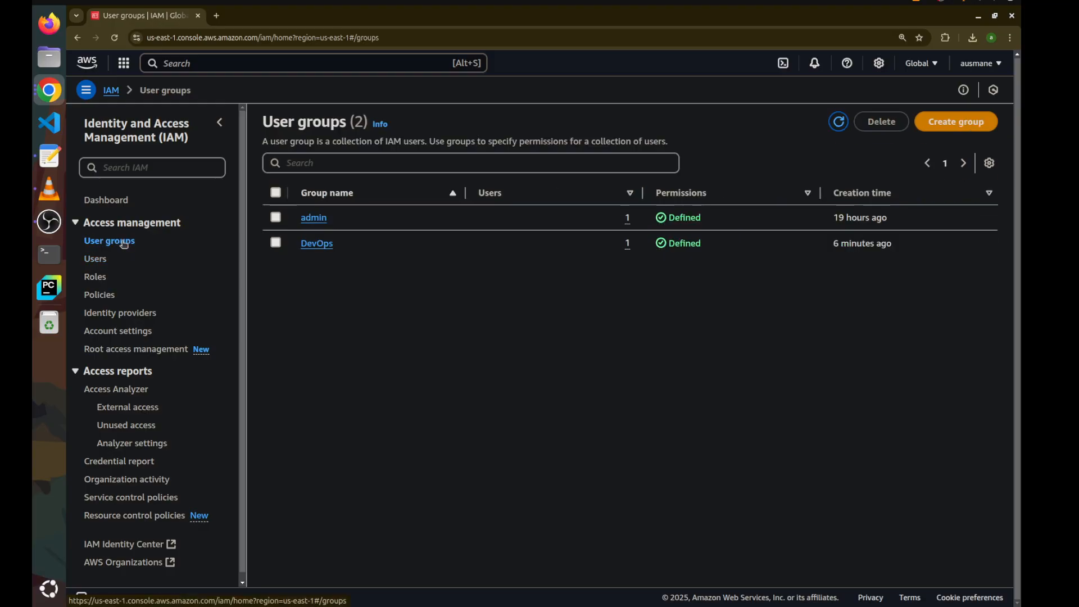
{"action": "left_click", "coordinate": [275, 243]}
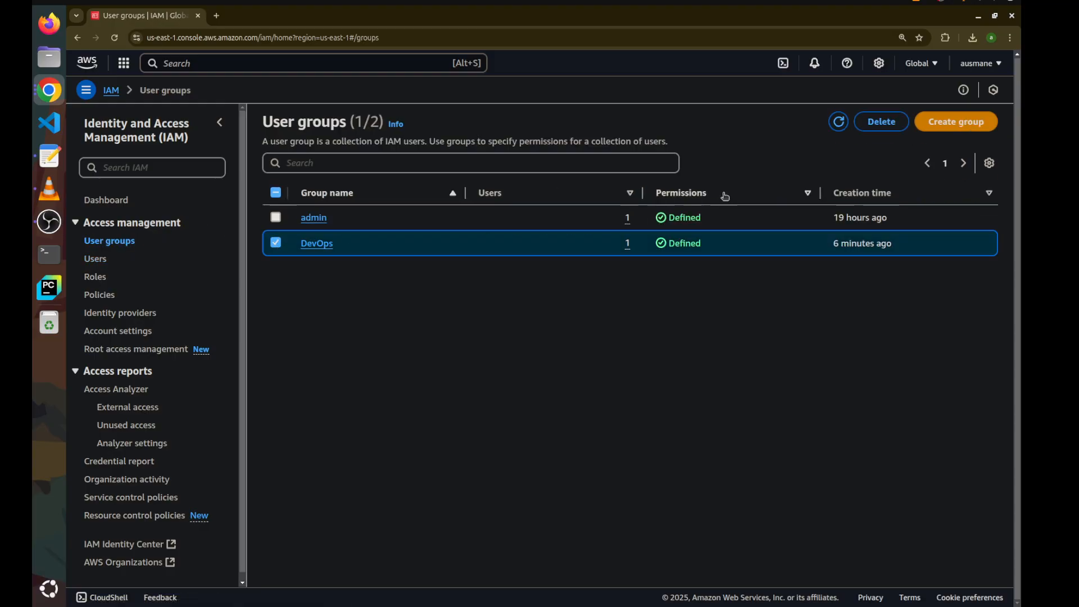
{"action": "left_click", "coordinate": [882, 125]}
{"action": "left_click", "coordinate": [628, 358]}
{"action": "type", "text": "De"}
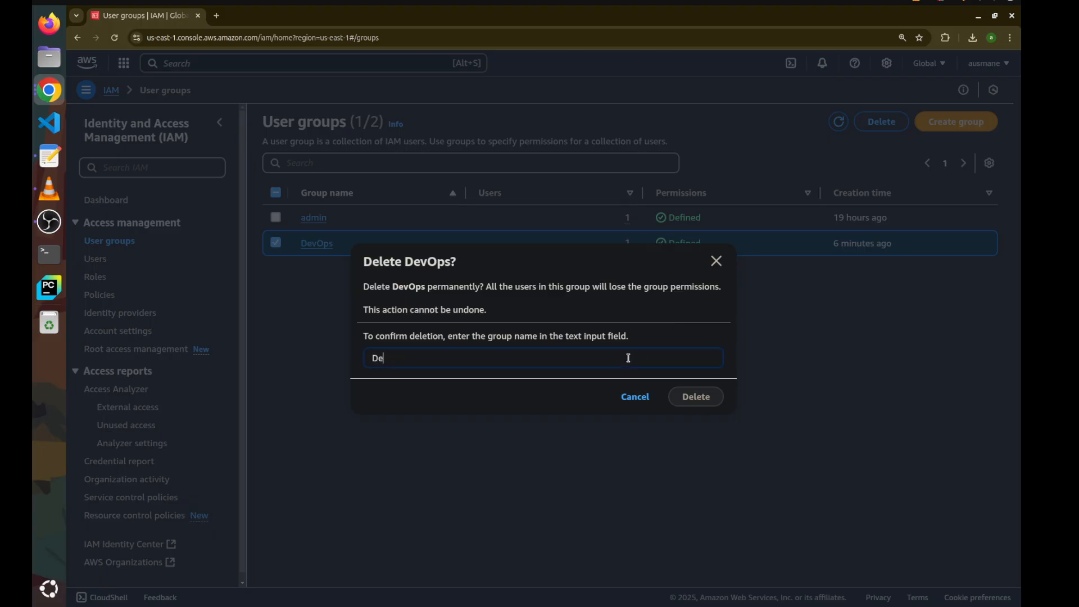
{"action": "type", "text": "vOps"}
{"action": "left_click", "coordinate": [693, 398]}
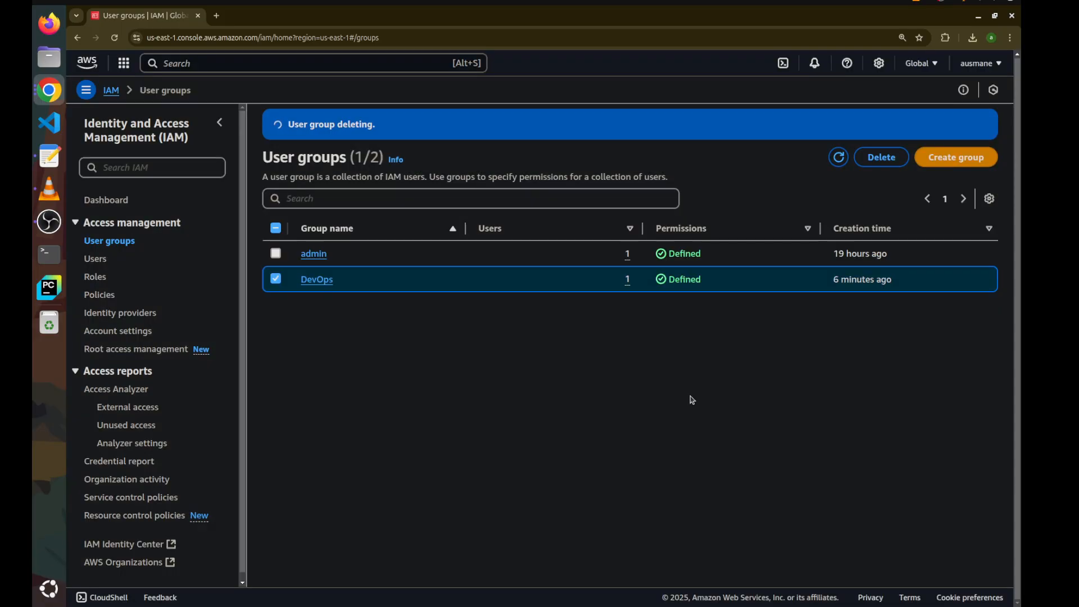
Open the user's details to review the permissions policies attached to them
{"action": "left_click", "coordinate": [100, 264]}
{"action": "left_click", "coordinate": [326, 254]}
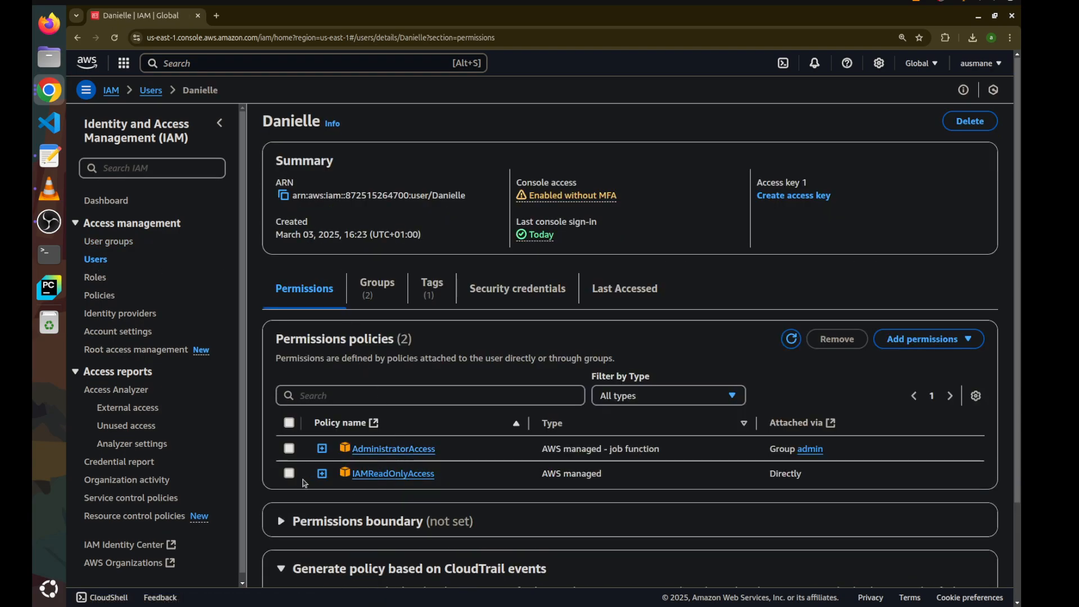
Remove the directly attached IAMReadOnlyAccess policy from the user's permissions
{"action": "left_click", "coordinate": [290, 473]}
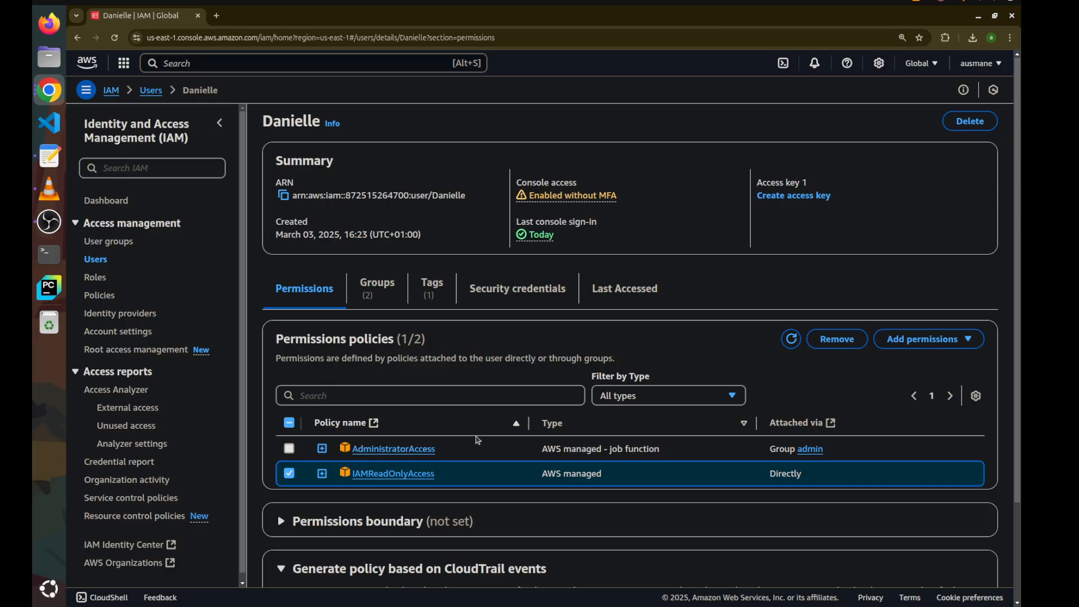
{"action": "left_click", "coordinate": [843, 339]}
{"action": "left_click", "coordinate": [703, 375]}
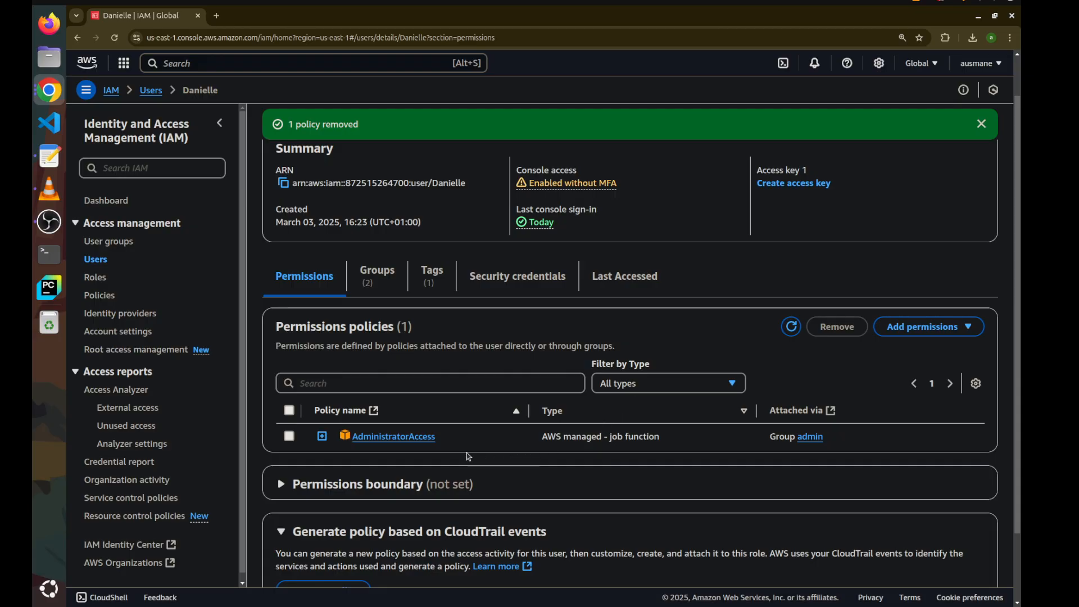
In the user's incognito session, leave the unsaved group creation page for the Users list and dismiss the access-denied alert
{"action": "double_click", "coordinate": [645, 19]}
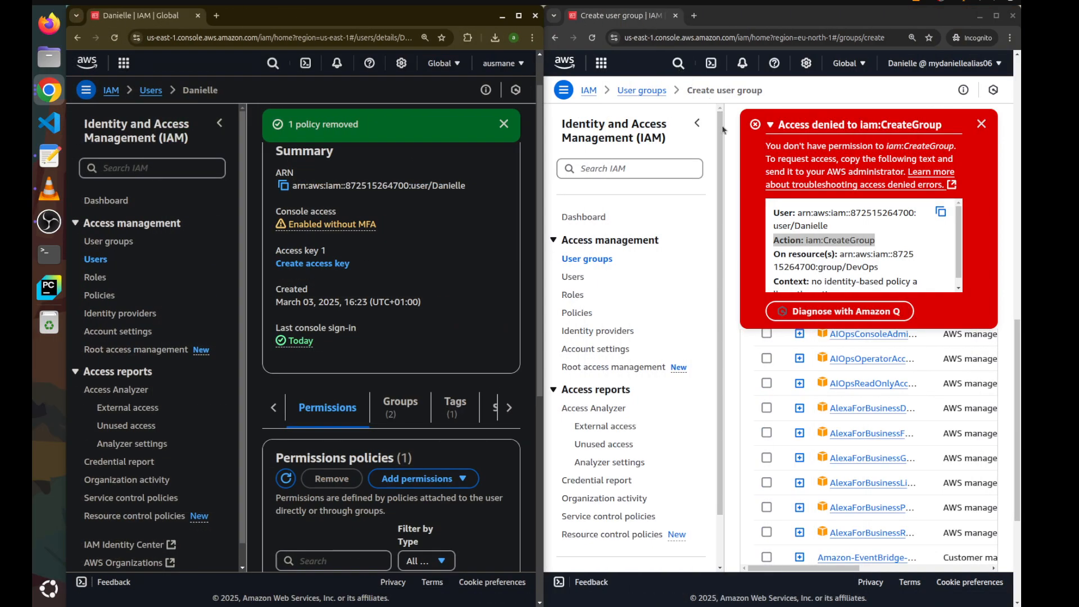
{"action": "left_click", "coordinate": [572, 275]}
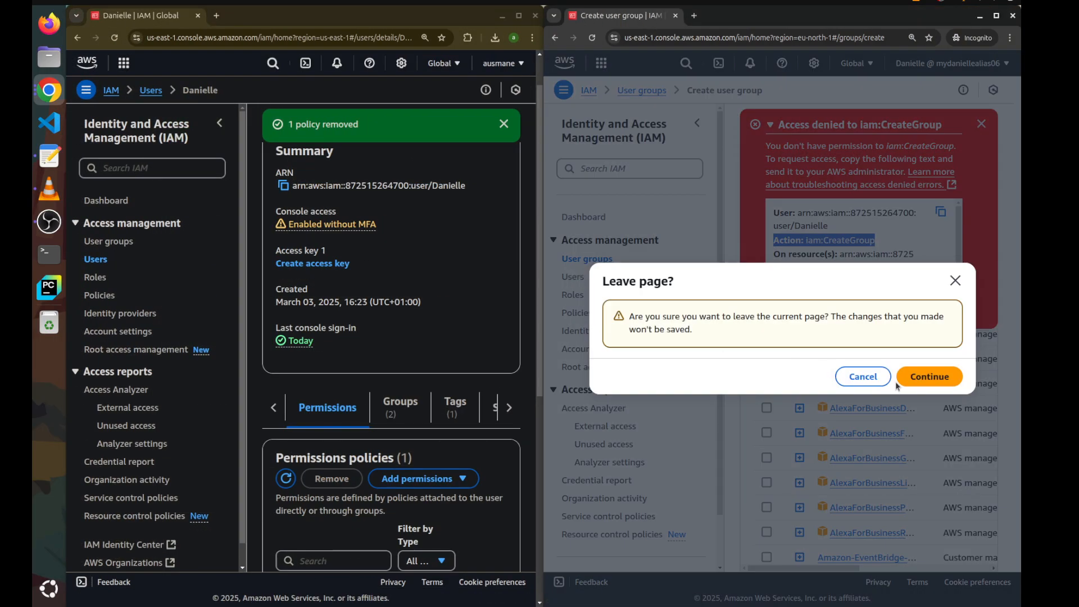
{"action": "left_click", "coordinate": [896, 387]}
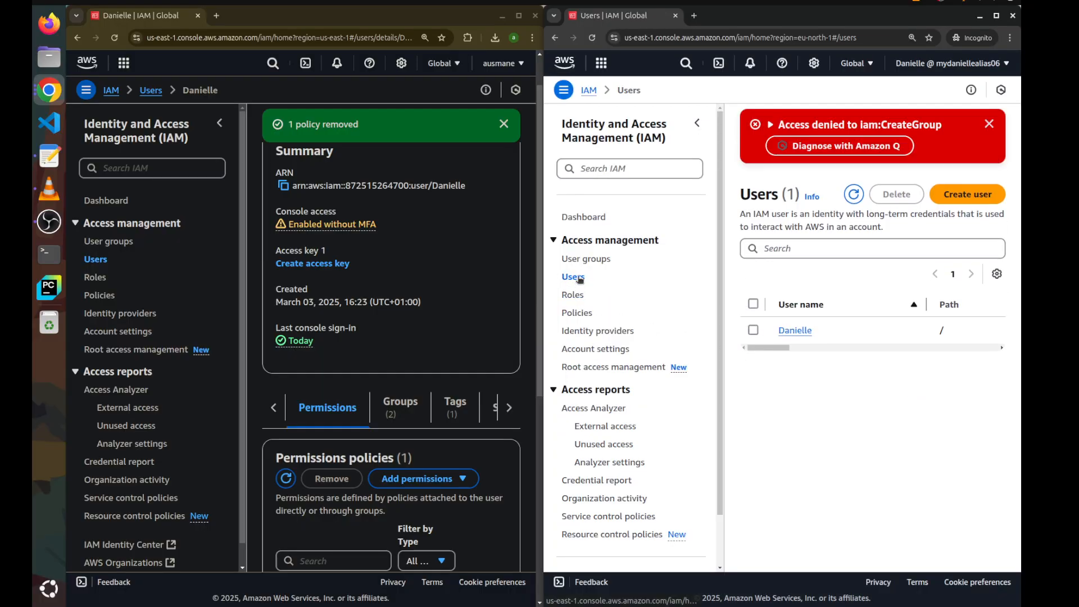
{"action": "left_click", "coordinate": [989, 124]}
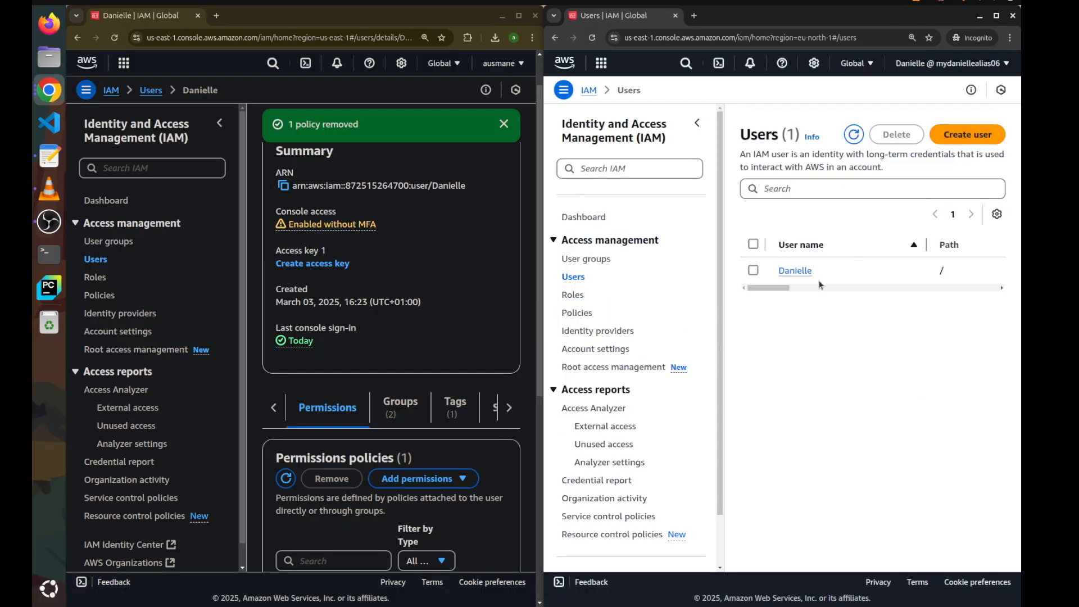
{"action": "left_click_drag", "start_coordinate": [768, 287], "coordinate": [727, 299]}
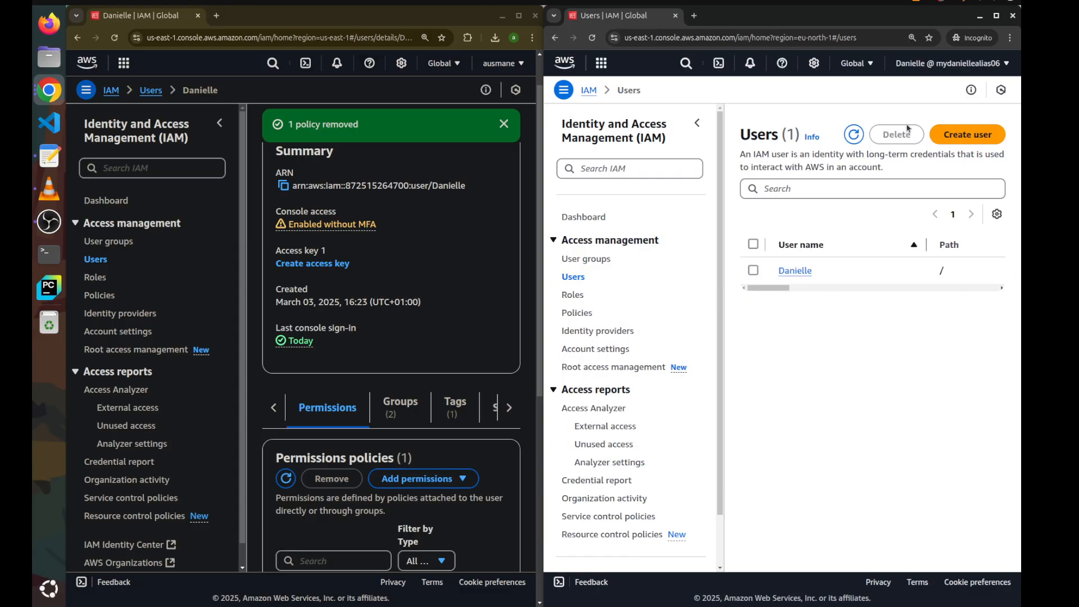